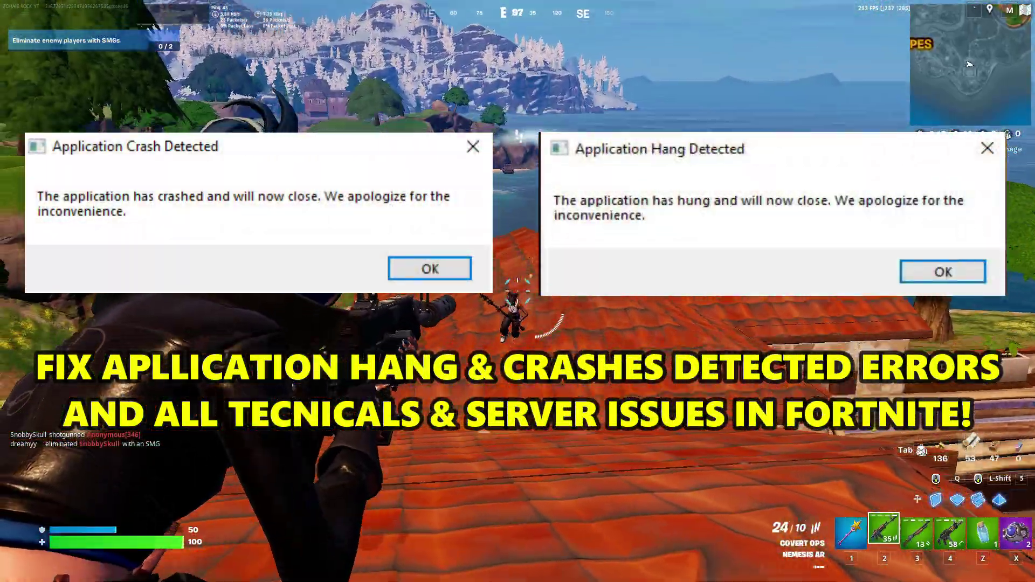
{"action": "key", "text": "3"}
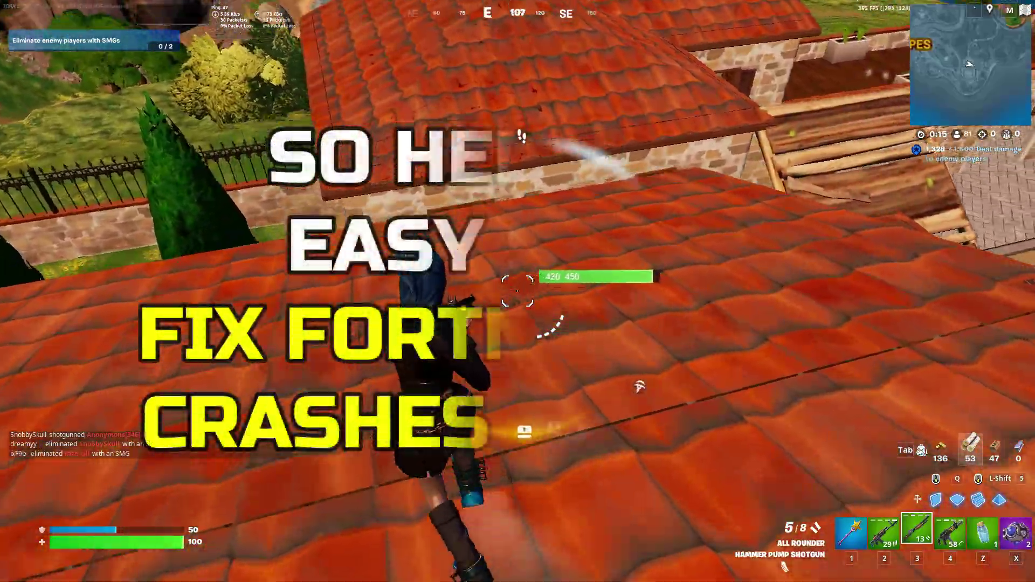
{"action": "key", "text": "w"}
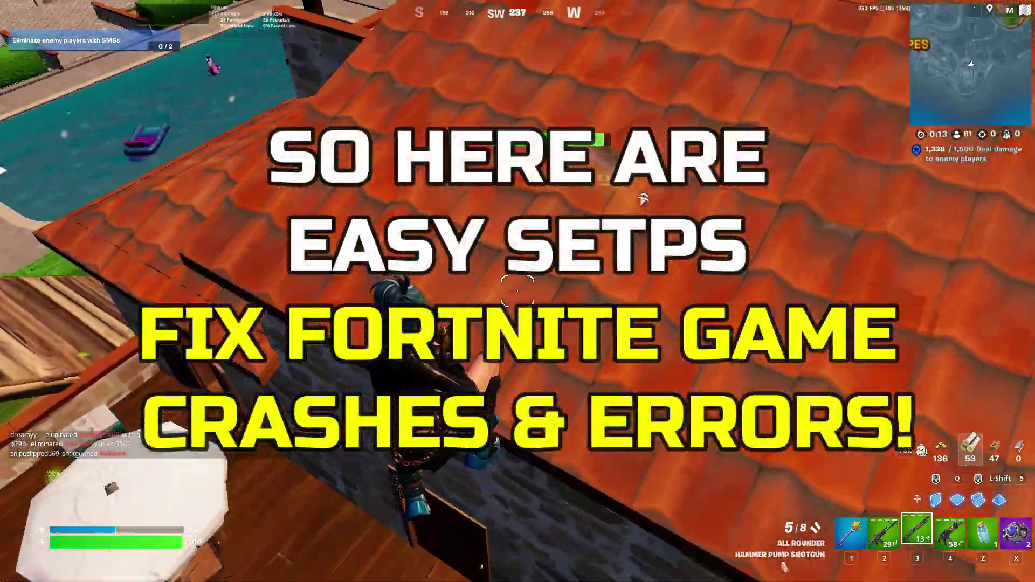
{"action": "key", "text": "w"}
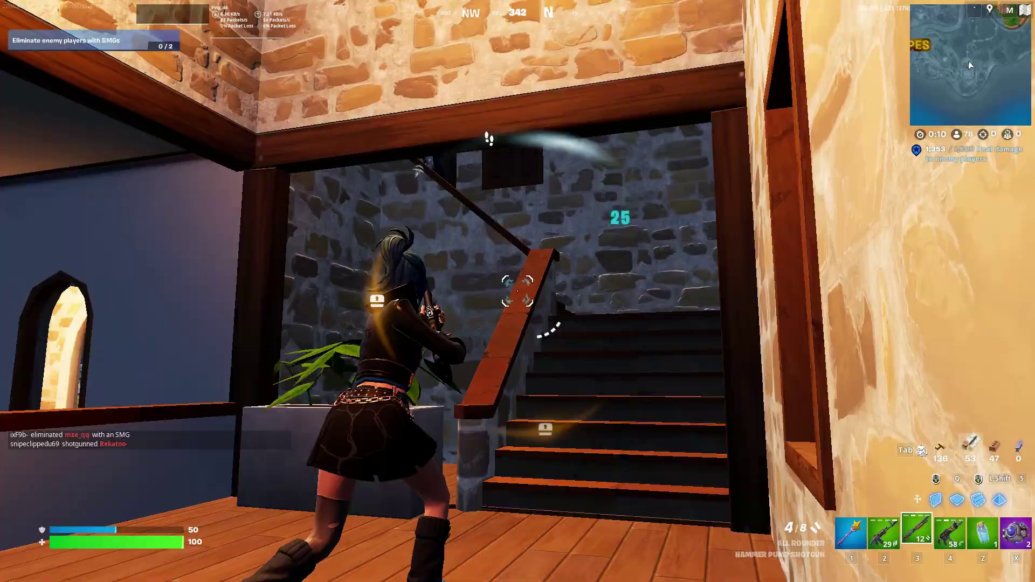
{"action": "left_click", "coordinate": [517, 291]}
{"action": "key", "text": "w"}
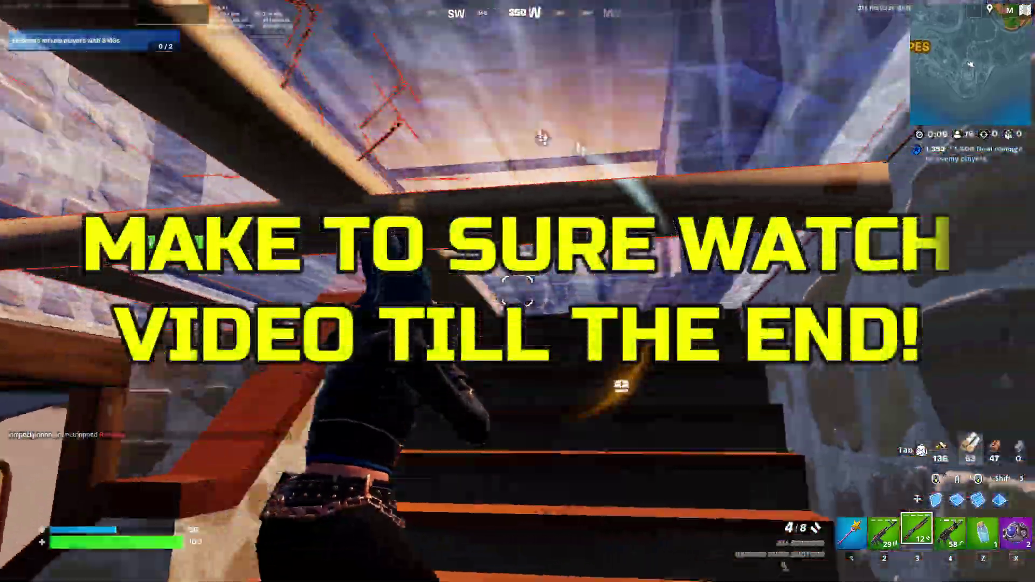
{"action": "key", "text": "4"}
{"action": "left_click", "coordinate": [517, 291]}
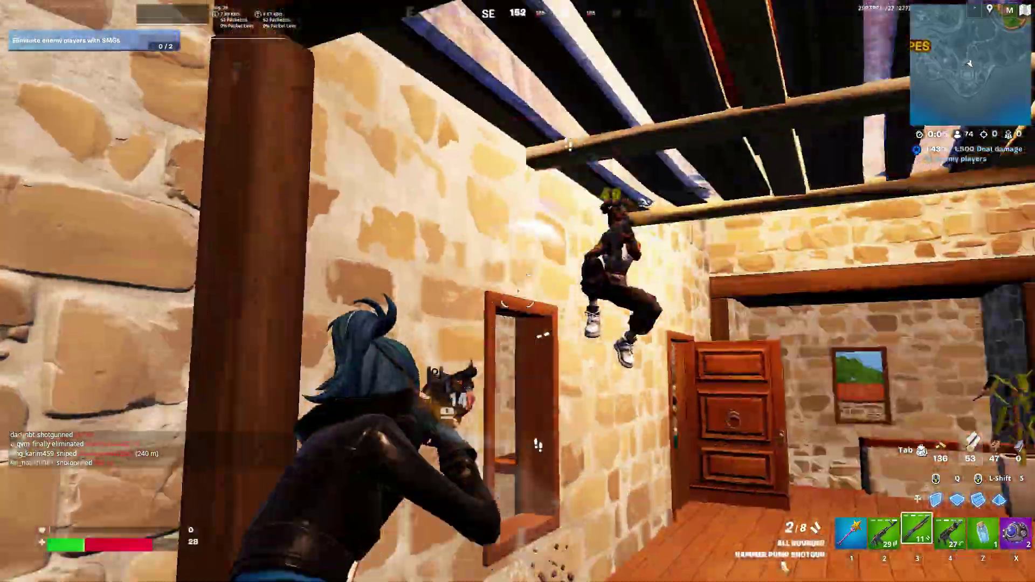
{"action": "key", "text": "3"}
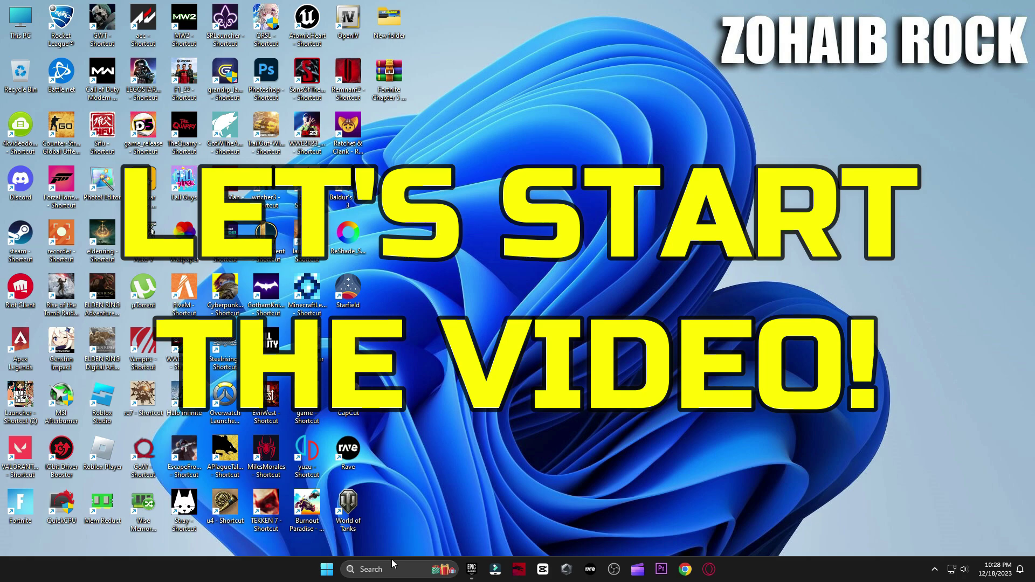
Step: Find the Windows Update settings by searching for "windows", start a check for updates, and close Settings
{"action": "left_click", "coordinate": [393, 569]}
{"action": "type", "text": "windows"}
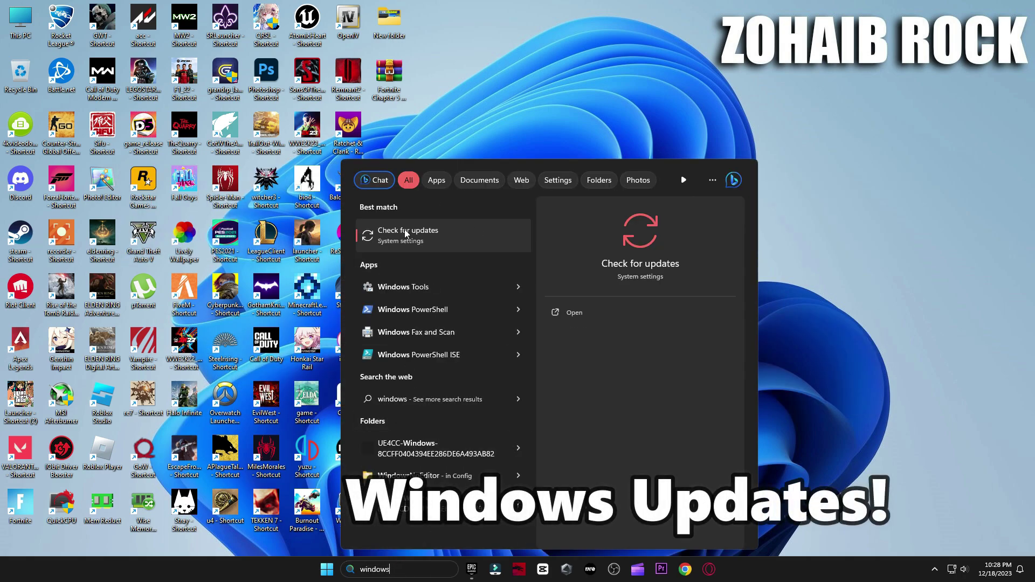
{"action": "left_click", "coordinate": [404, 232]}
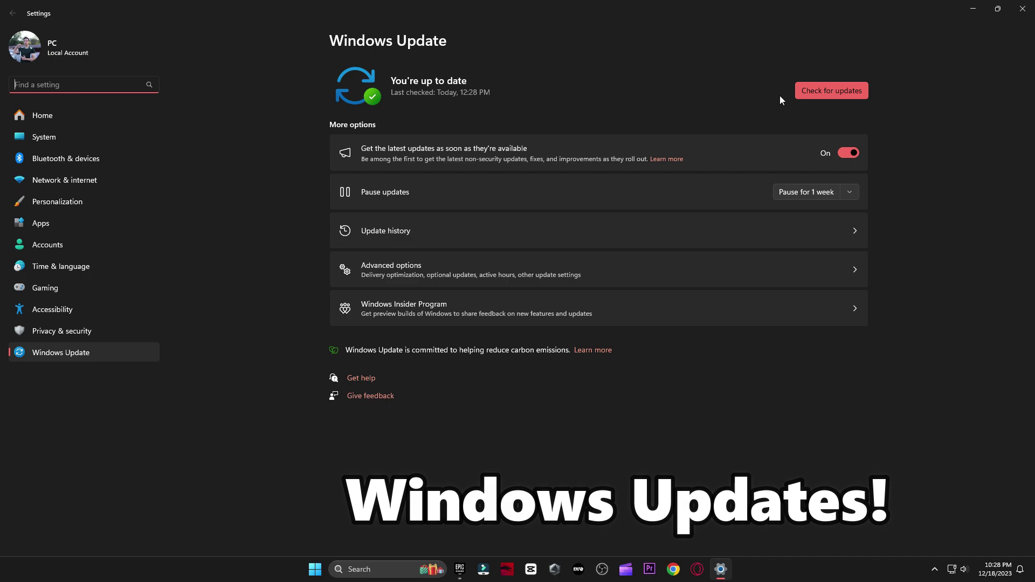
{"action": "left_click", "coordinate": [832, 93]}
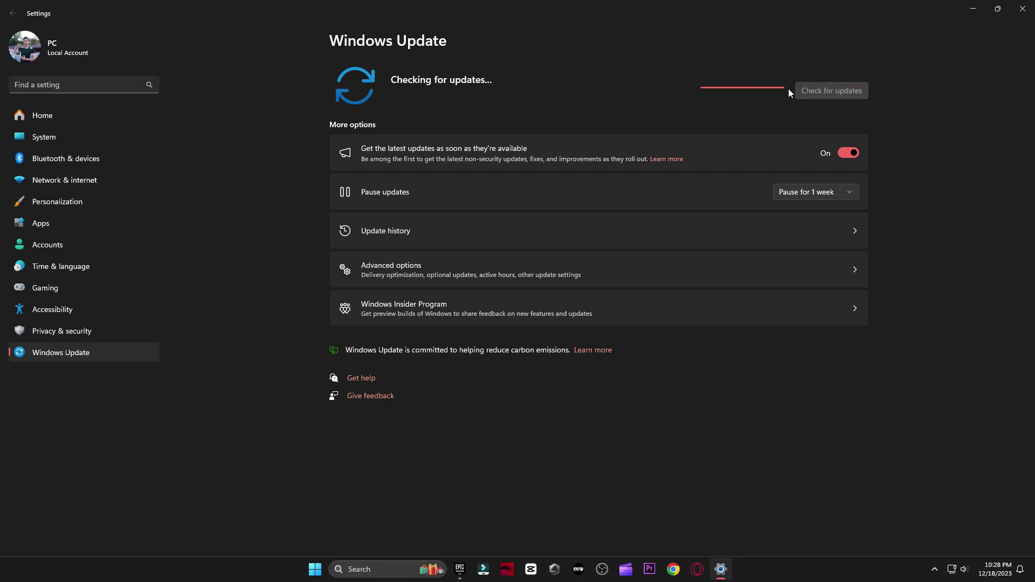
{"action": "left_click", "coordinate": [1022, 9]}
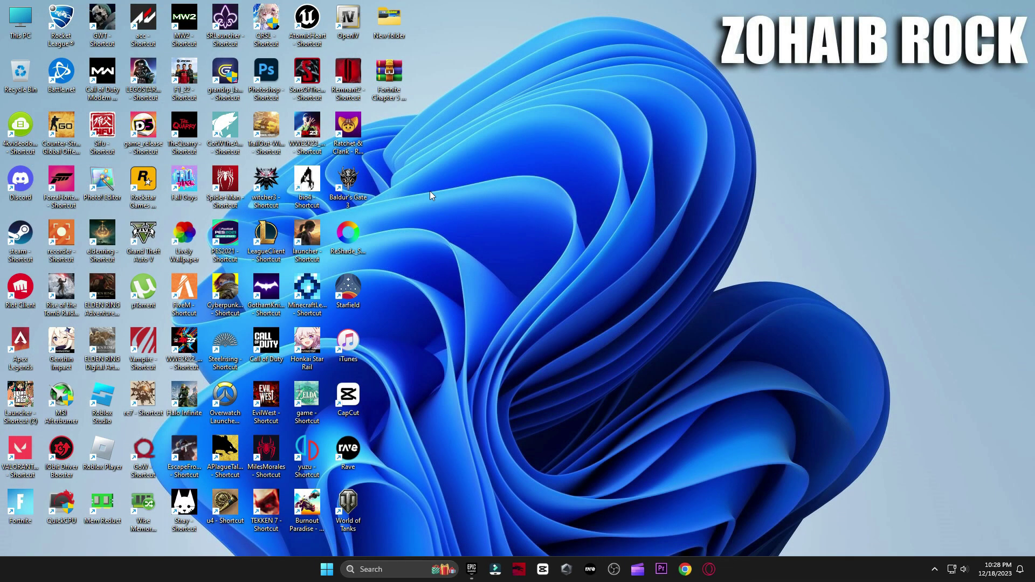
Step: Open Computer Management for This PC and expand Display adapters in Device Manager
{"action": "right_click", "coordinate": [11, 17]}
{"action": "left_click", "coordinate": [49, 157]}
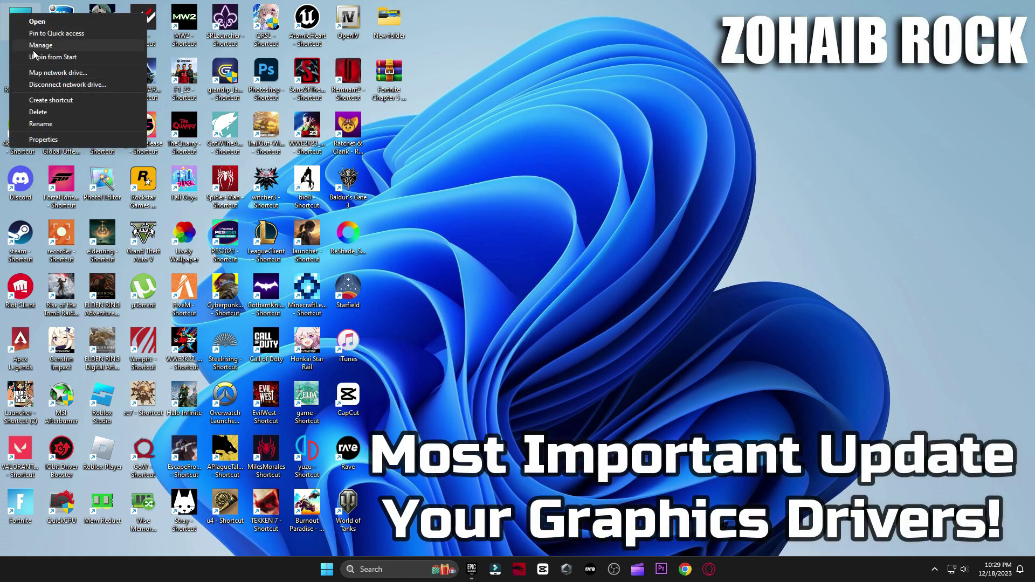
{"action": "left_click", "coordinate": [57, 46]}
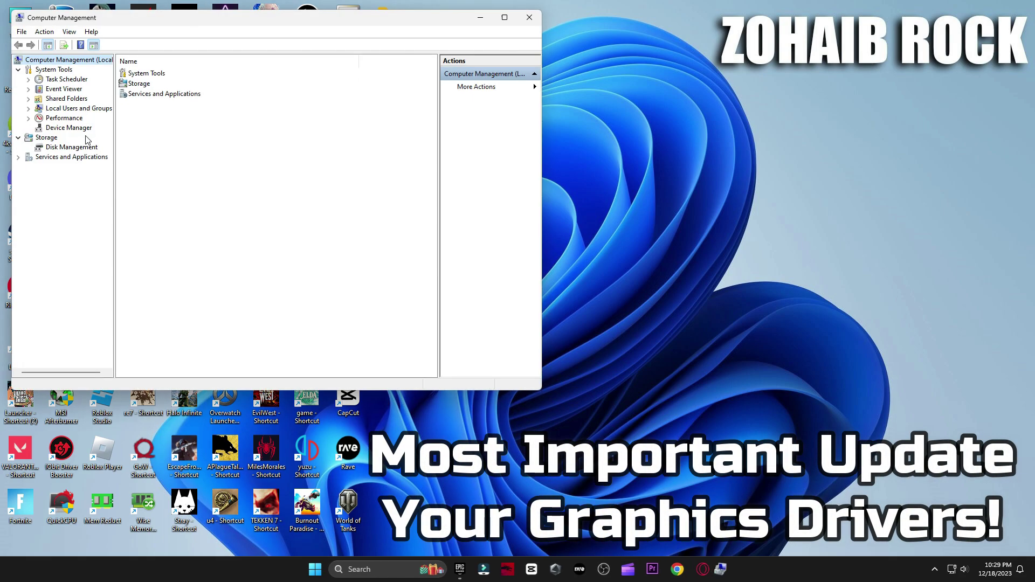
{"action": "left_click", "coordinate": [81, 128]}
{"action": "left_click", "coordinate": [132, 99]}
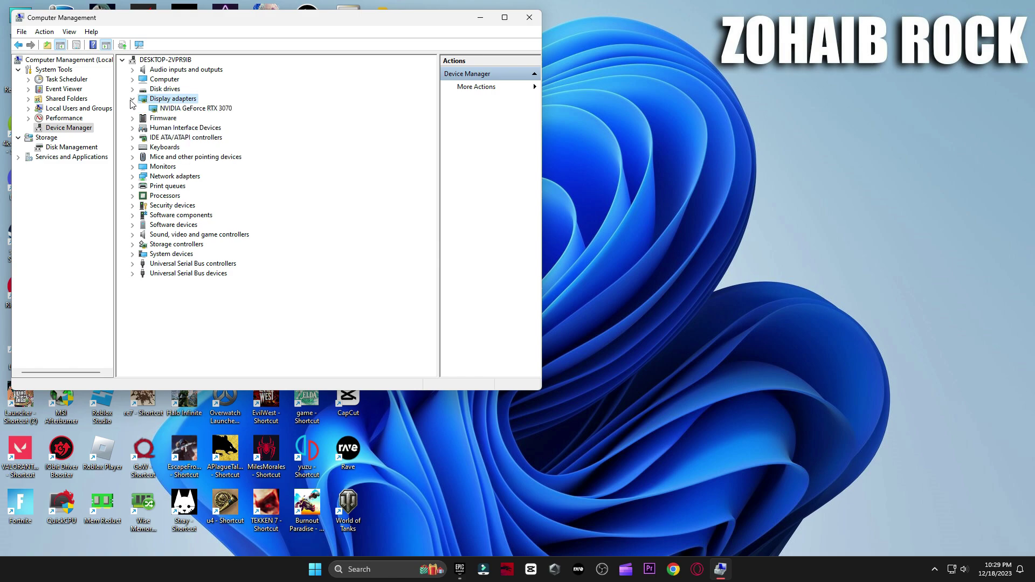
Step: Start a driver update for the NVIDIA GeForce RTX 3070 with an automatic driver search
{"action": "right_click", "coordinate": [175, 112]}
{"action": "left_click", "coordinate": [198, 120]}
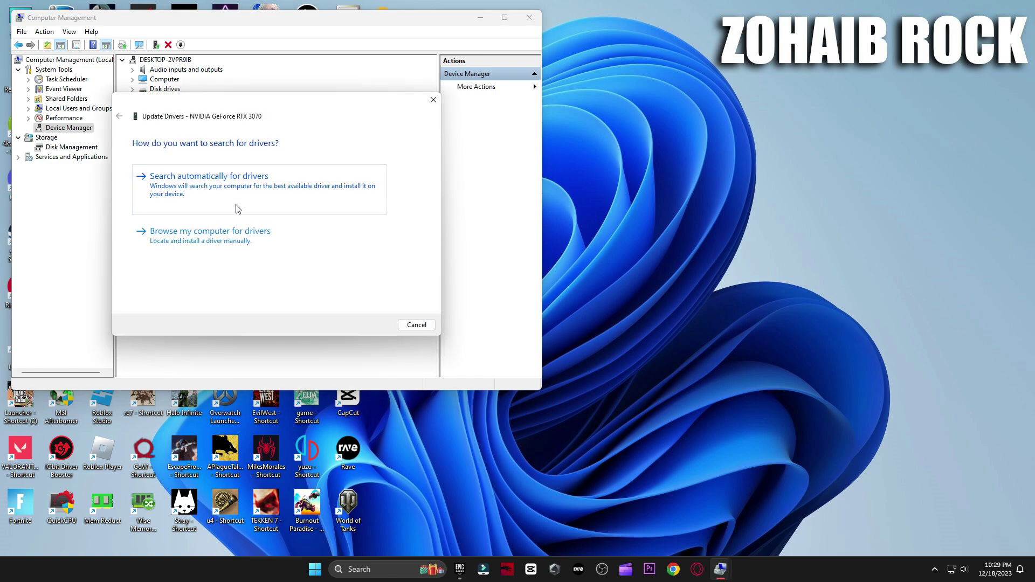
{"action": "left_click", "coordinate": [235, 208]}
Step: Check for driver updates in GeForce Experience, and close it along with the driver update and Computer Management windows
{"action": "left_click", "coordinate": [358, 567]}
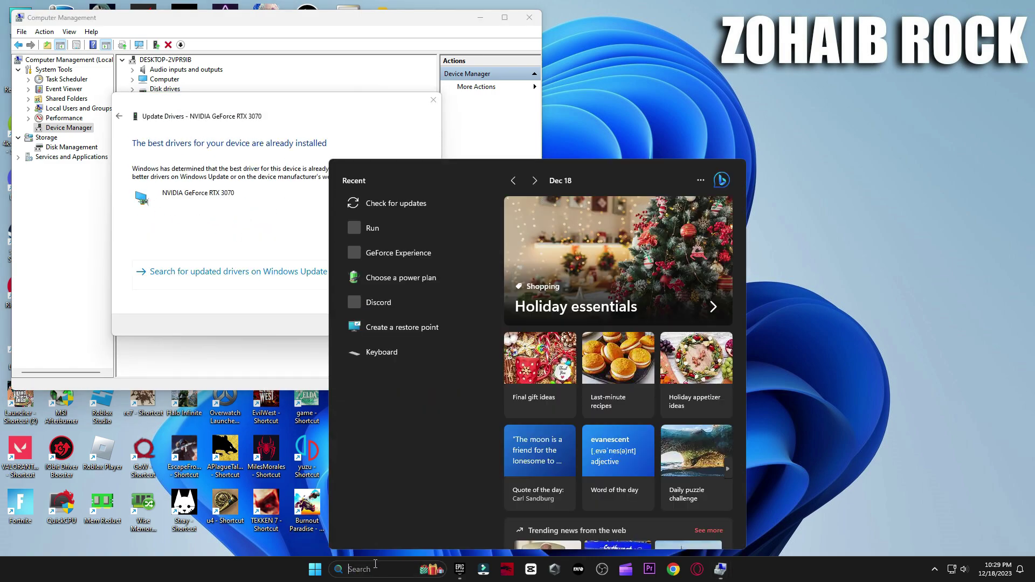
{"action": "type", "text": "geforce Experience"}
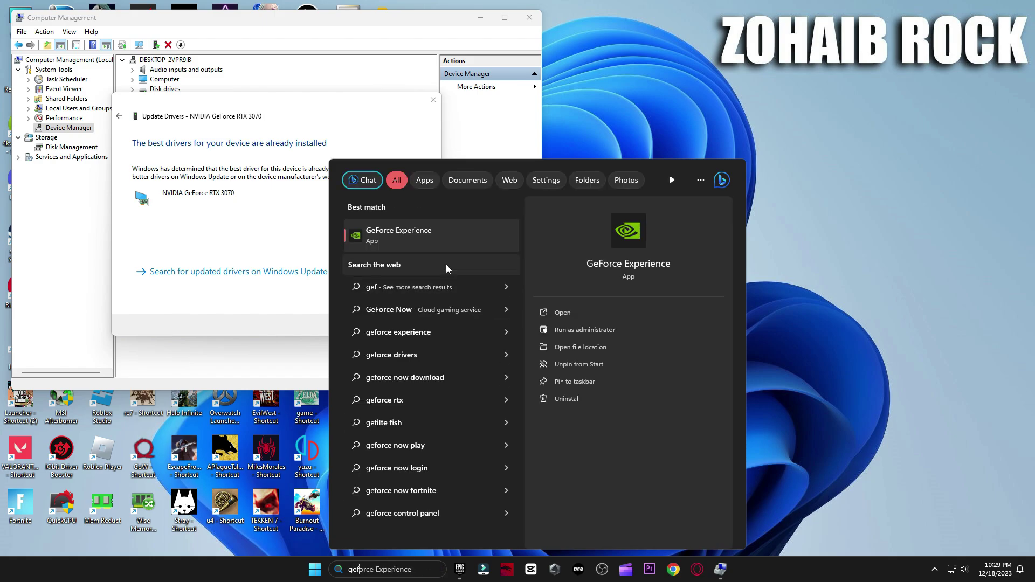
{"action": "left_click", "coordinate": [370, 235]}
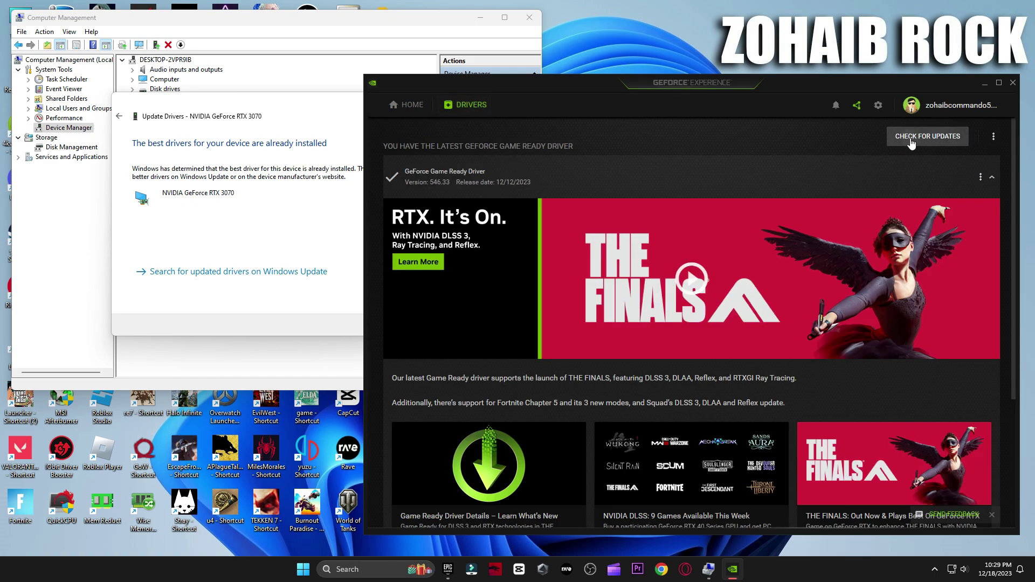
{"action": "left_click", "coordinate": [917, 136]}
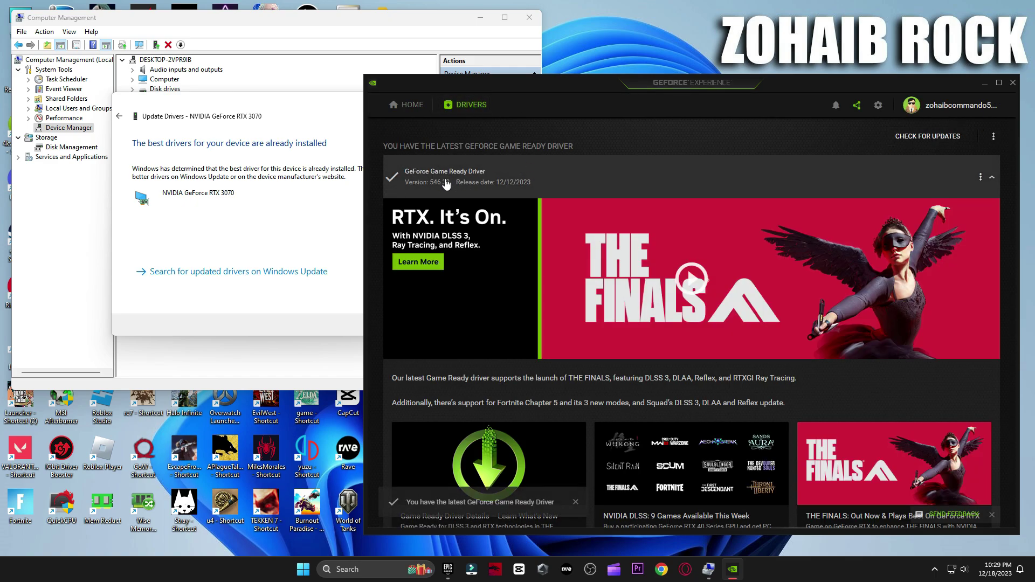
{"action": "left_click", "coordinate": [1013, 83]}
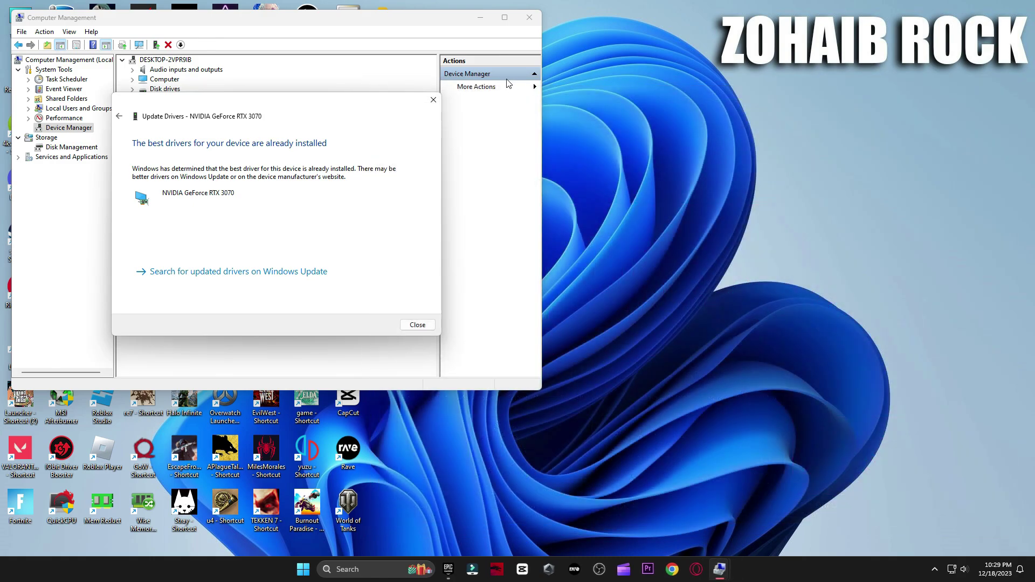
{"action": "left_click", "coordinate": [418, 324]}
{"action": "left_click", "coordinate": [529, 18]}
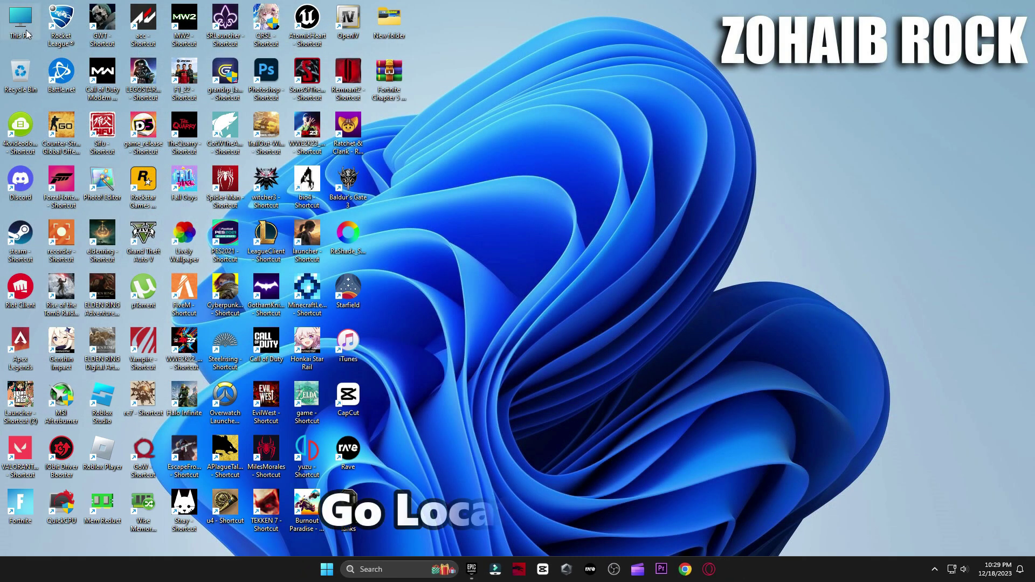
Step: Go to the Win64 folder of the Fortnite installation on drive I, under Games\Fortnite\FortniteGame\Binaries
{"action": "key", "text": "super+e"}
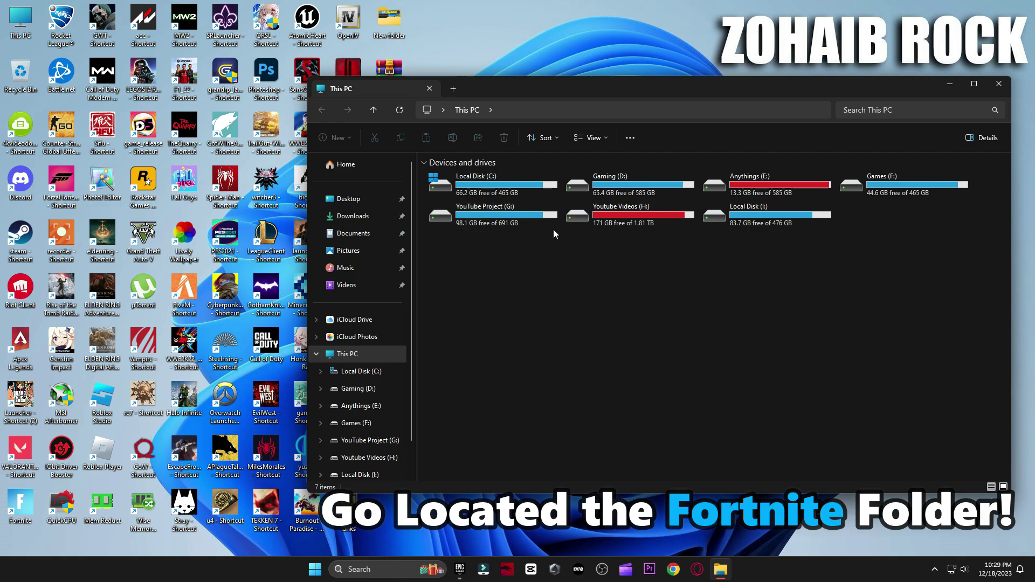
{"action": "double_click", "coordinate": [752, 225]}
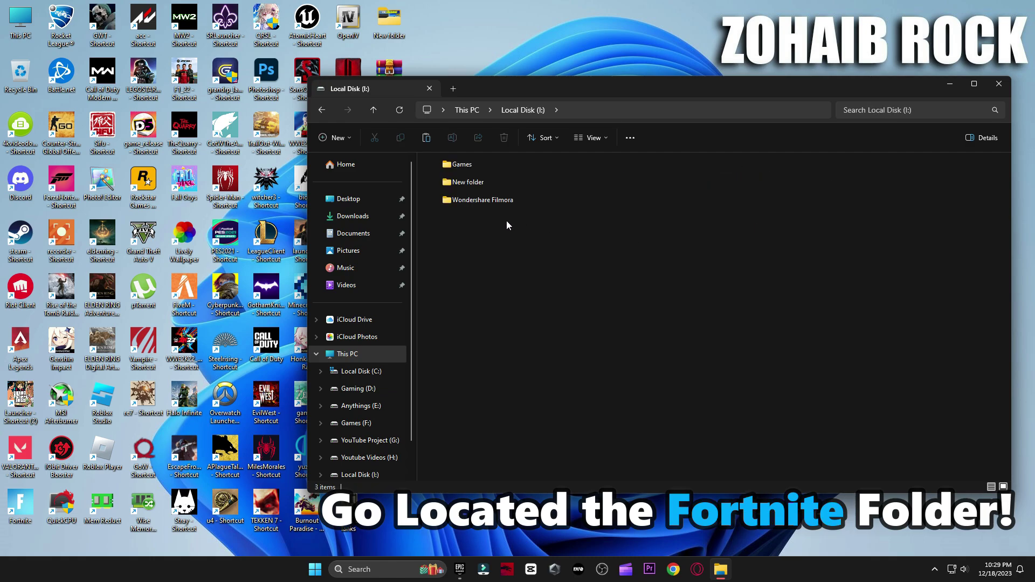
{"action": "double_click", "coordinate": [458, 163]}
{"action": "double_click", "coordinate": [467, 244]}
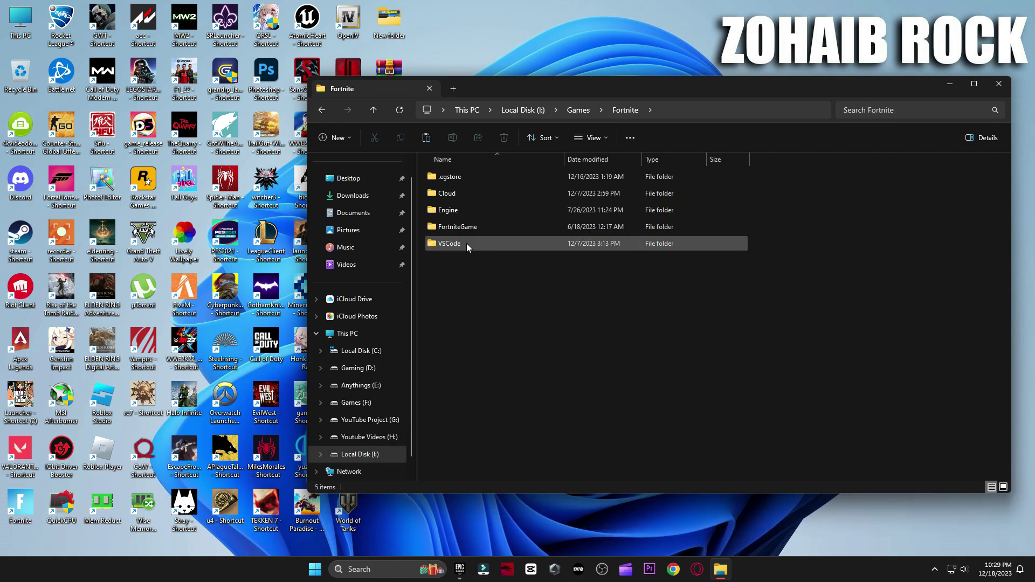
{"action": "double_click", "coordinate": [490, 228]}
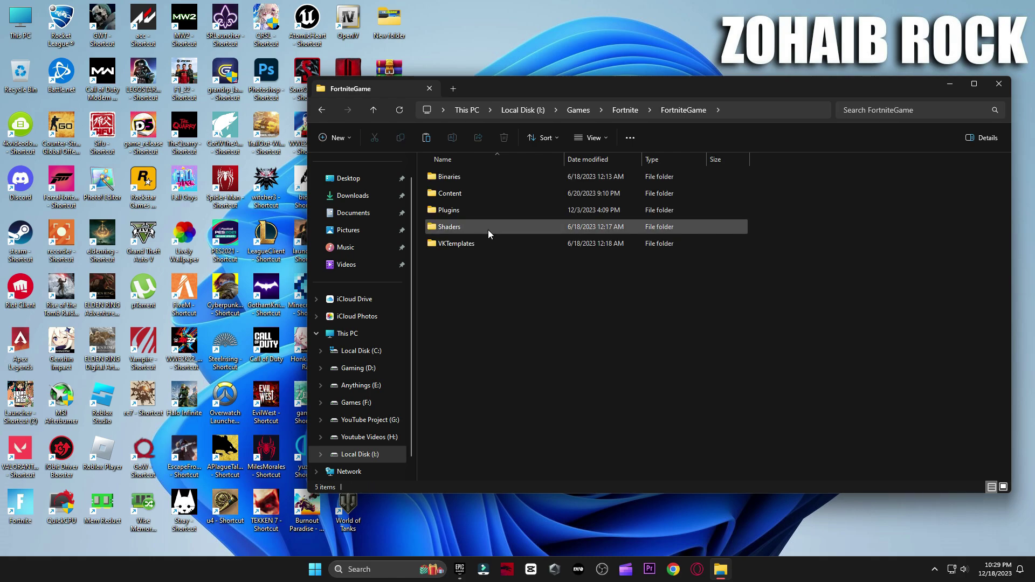
{"action": "double_click", "coordinate": [488, 179]}
{"action": "double_click", "coordinate": [469, 195]}
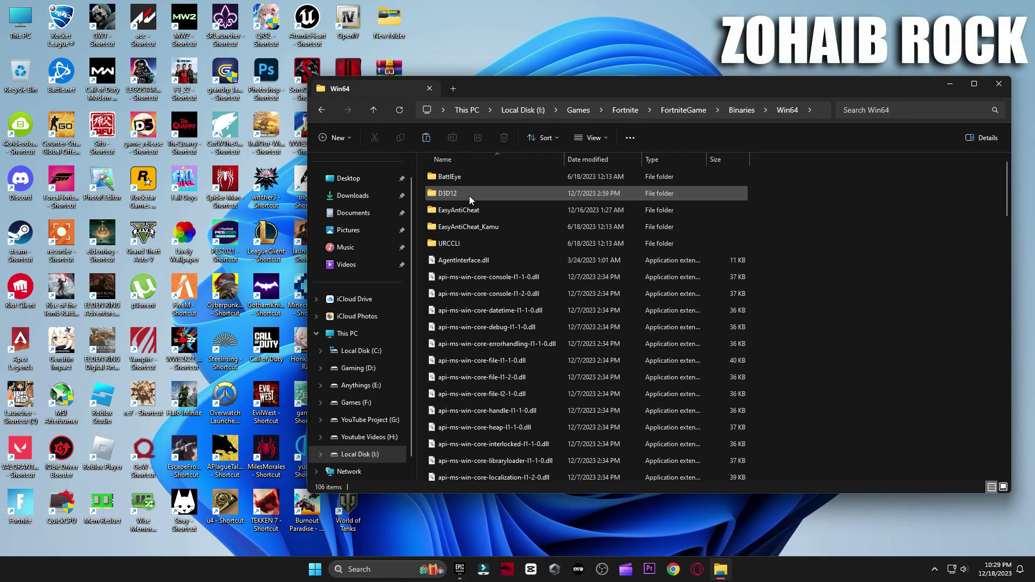
Step: Uninstall and reinstall the Easy Anti-Cheat service using EasyAntiCheat_Setup from the EasyAntiCheat_Kamu folder
{"action": "double_click", "coordinate": [465, 227]}
{"action": "left_click", "coordinate": [477, 243]}
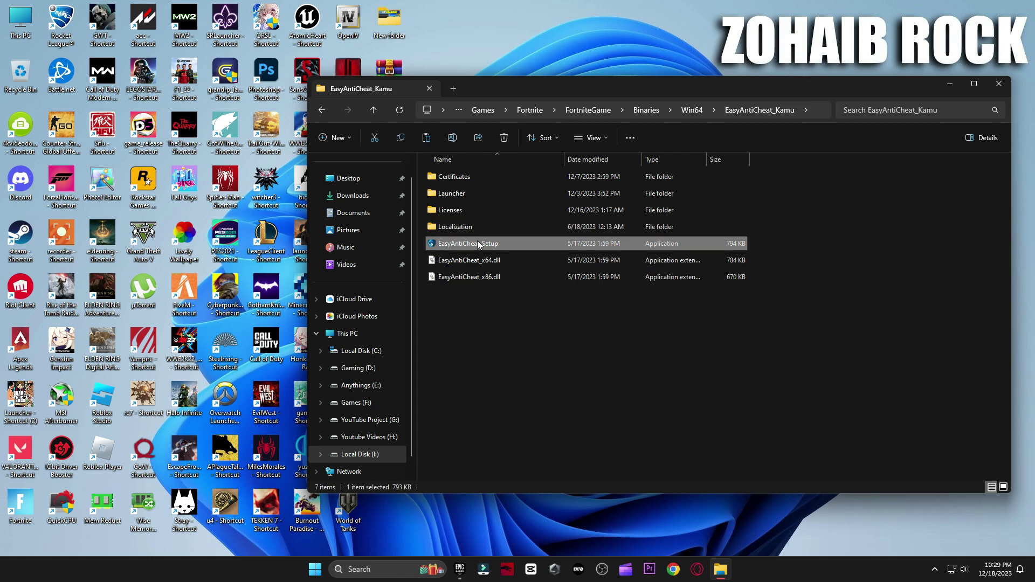
{"action": "double_click", "coordinate": [477, 241]}
{"action": "left_click", "coordinate": [388, 385]}
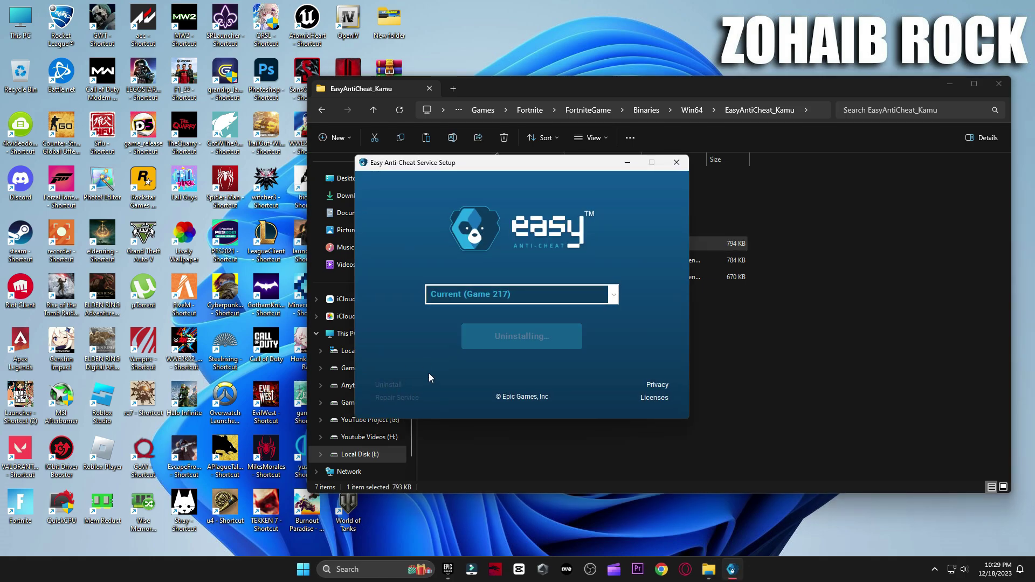
{"action": "left_click", "coordinate": [523, 346]}
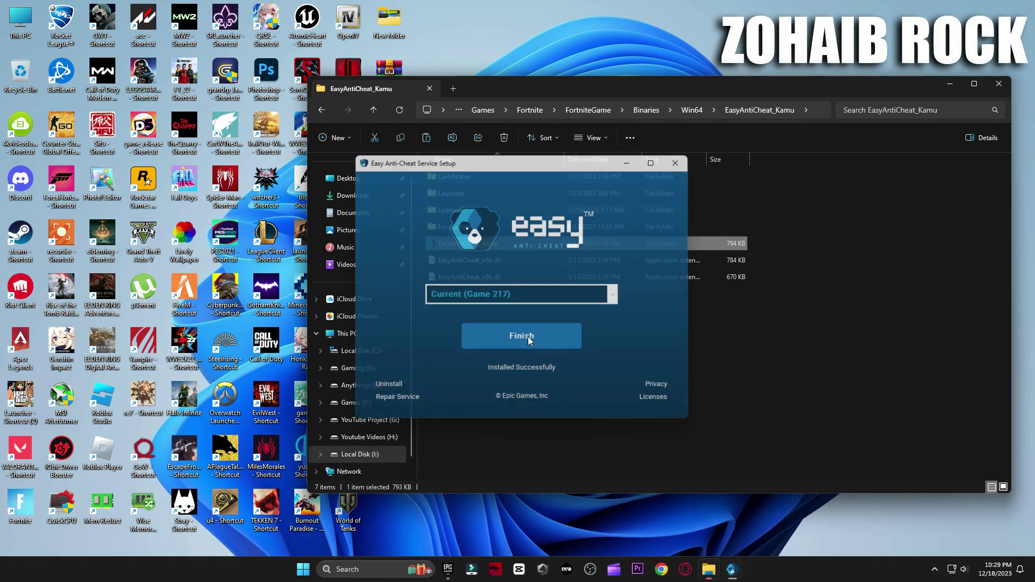
{"action": "left_click", "coordinate": [528, 336]}
Step: Uninstall the BattlEye service by running Uninstall_BattlEye from the BattlEye folder within Win64
{"action": "key", "text": "alt+Left"}
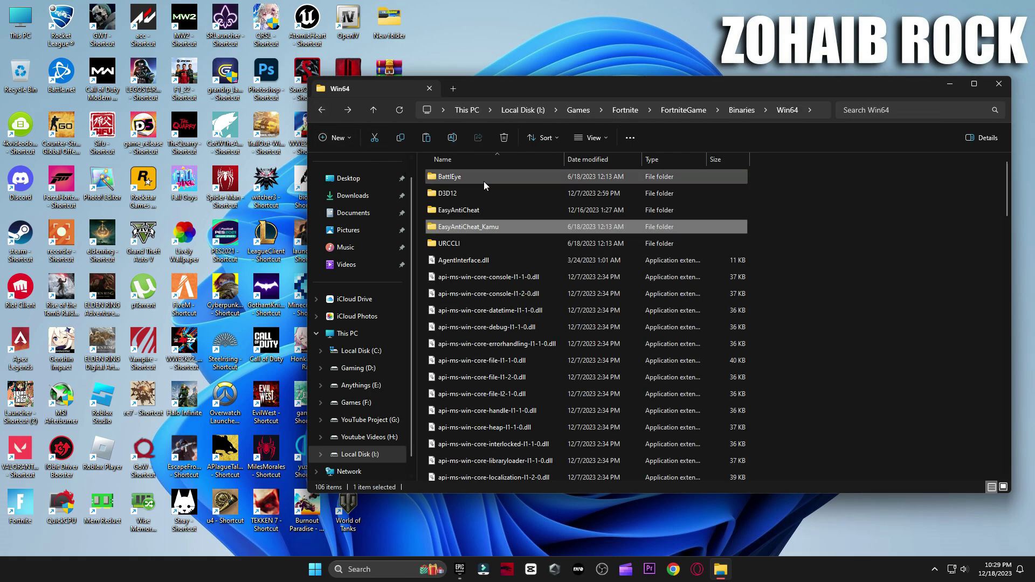
{"action": "left_click", "coordinate": [454, 179]}
{"action": "double_click", "coordinate": [454, 179]}
{"action": "double_click", "coordinate": [470, 344]}
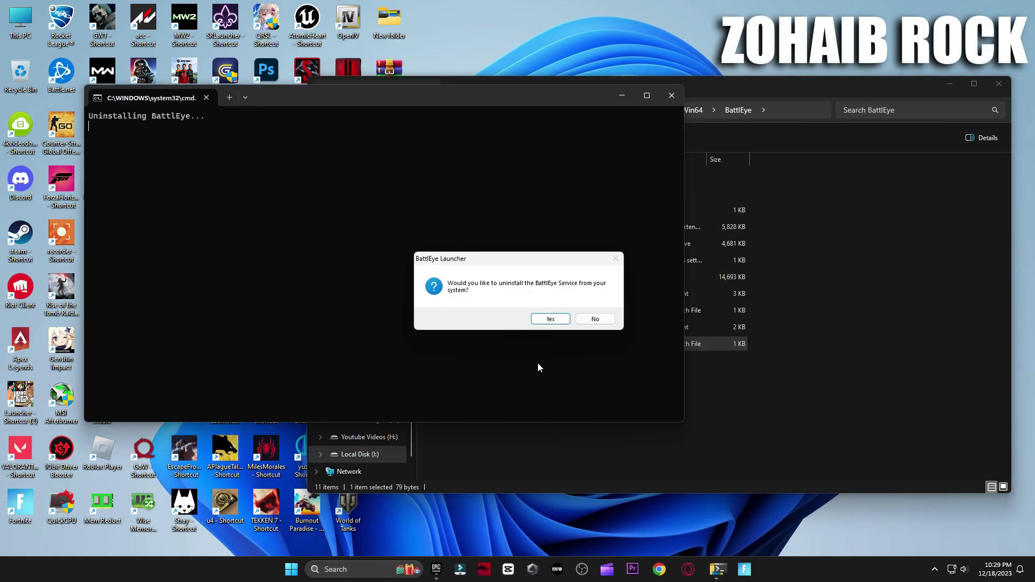
{"action": "left_click", "coordinate": [548, 318]}
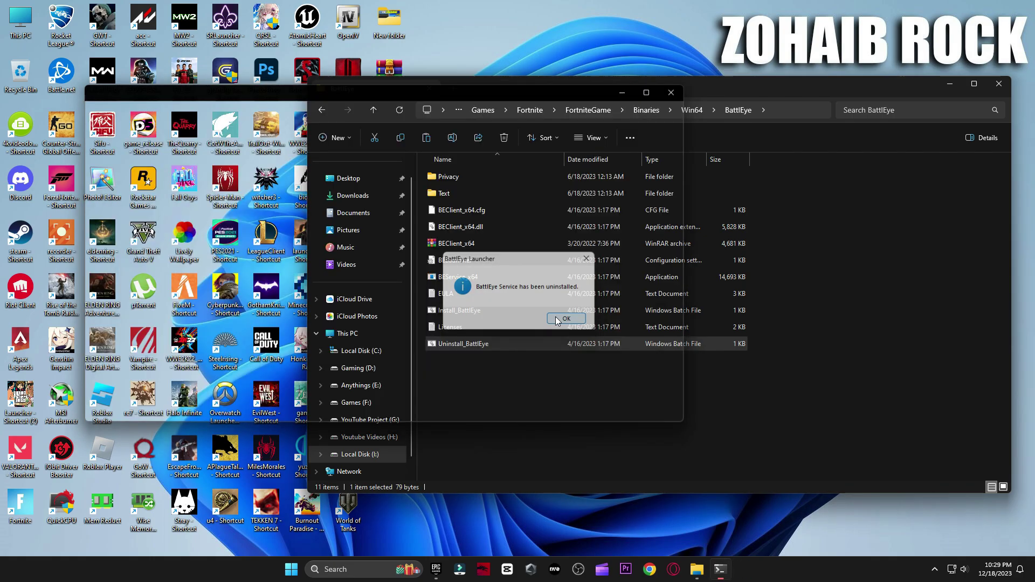
{"action": "left_click", "coordinate": [558, 320]}
Step: Select the Install_BattlEye batch file and run the BEService_x64 application in the BattlEye folder
{"action": "left_click", "coordinate": [481, 311]}
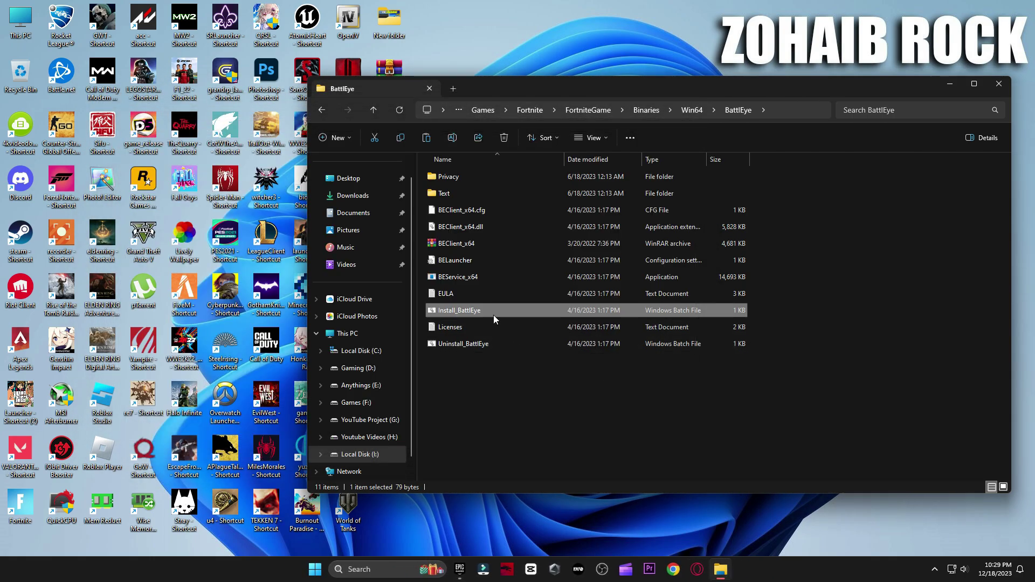
{"action": "left_click", "coordinate": [473, 278]}
{"action": "double_click", "coordinate": [473, 279]}
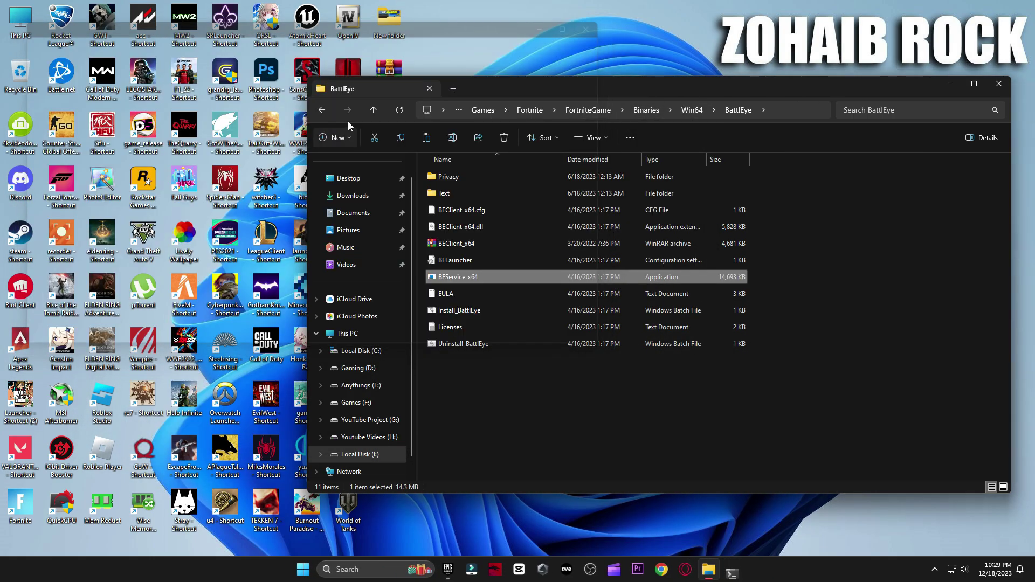
Step: Open the compatibility settings of the FortniteClient-Win64-Shipping application in the Win64 folder
{"action": "left_click", "coordinate": [321, 110]}
{"action": "scroll", "coordinate": [553, 288], "scroll_direction": "down", "scroll_amount": 15}
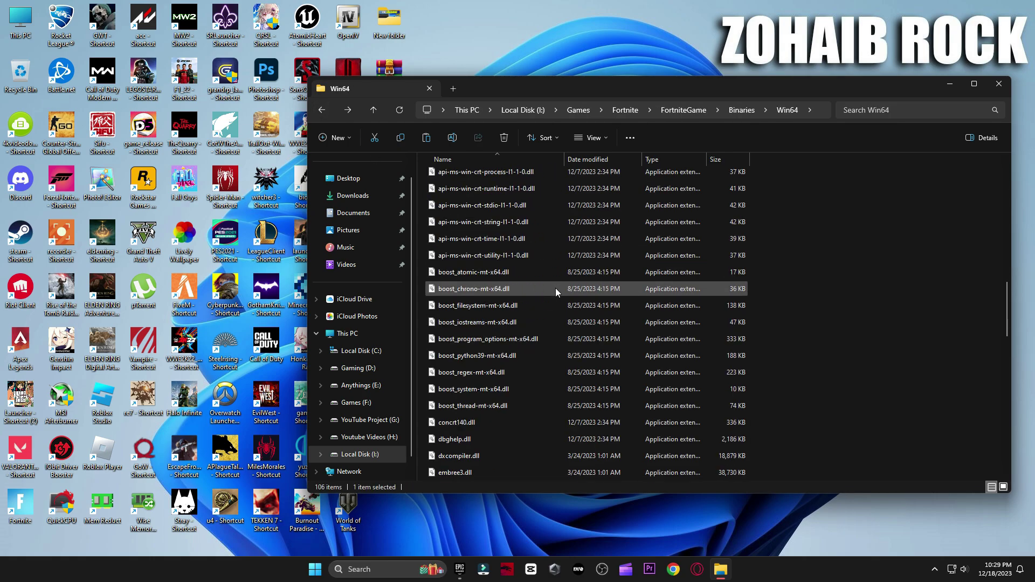
{"action": "left_click_drag", "start_coordinate": [763, 352], "coordinate": [735, 421]}
{"action": "left_click", "coordinate": [492, 355]}
{"action": "right_click", "coordinate": [491, 356]}
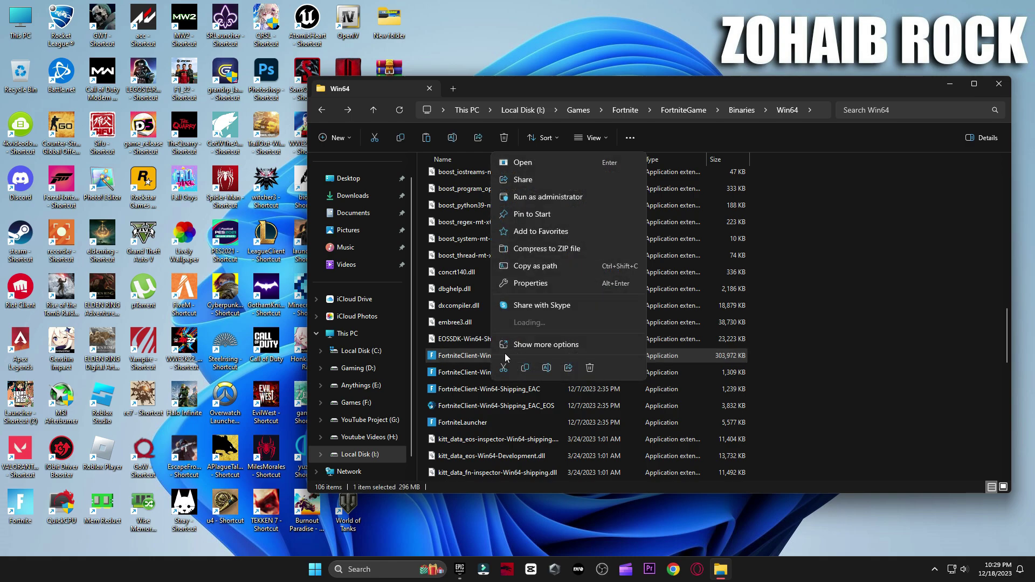
{"action": "left_click", "coordinate": [530, 349]}
{"action": "left_click", "coordinate": [533, 350]}
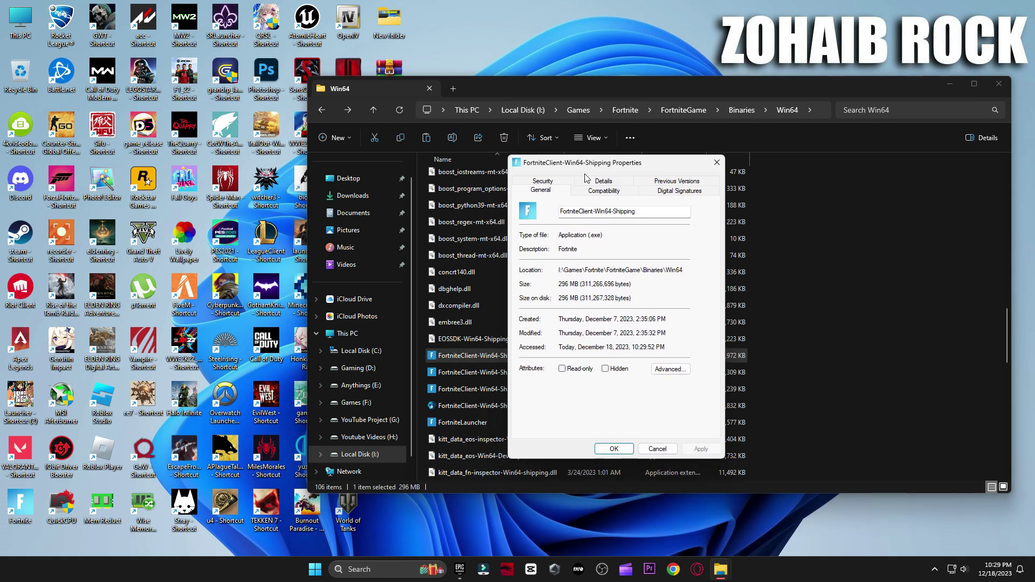
{"action": "left_click", "coordinate": [622, 193]}
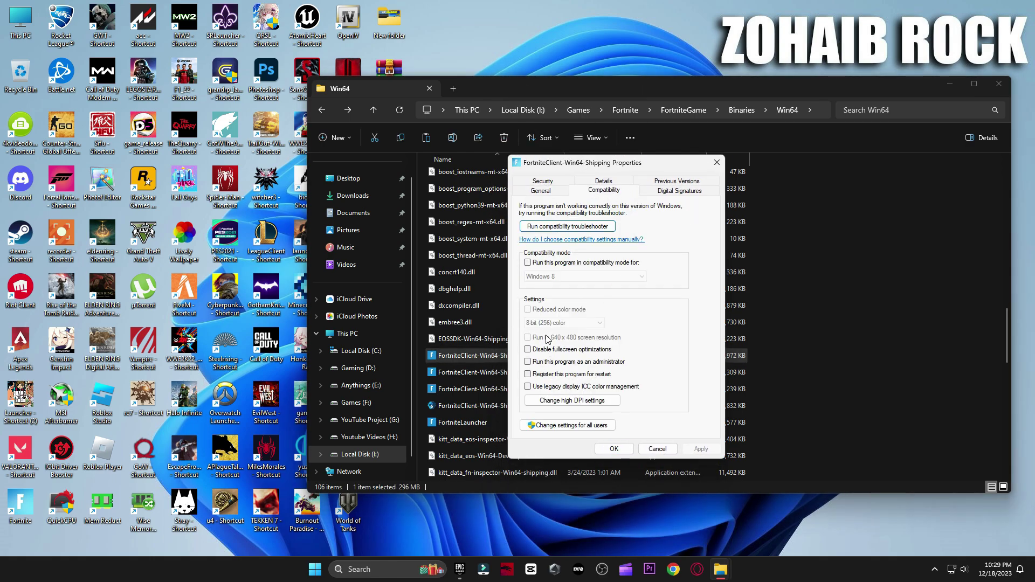
Step: Override FortniteClient-Win64-Shipping's high DPI scaling behavior for all users, with scaling performed by Application, and apply the changes
{"action": "left_click", "coordinate": [562, 426]}
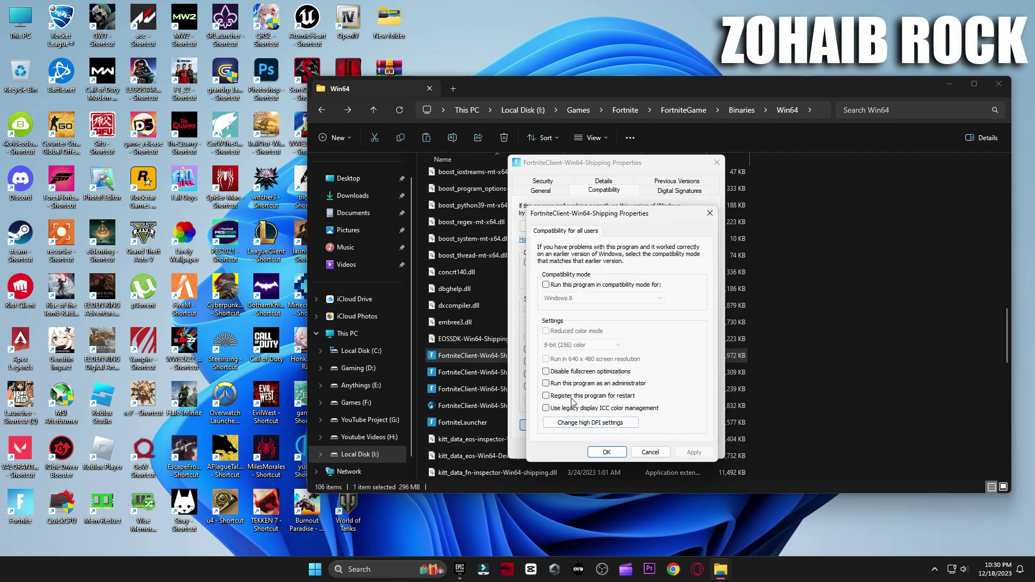
{"action": "left_click", "coordinate": [585, 422]}
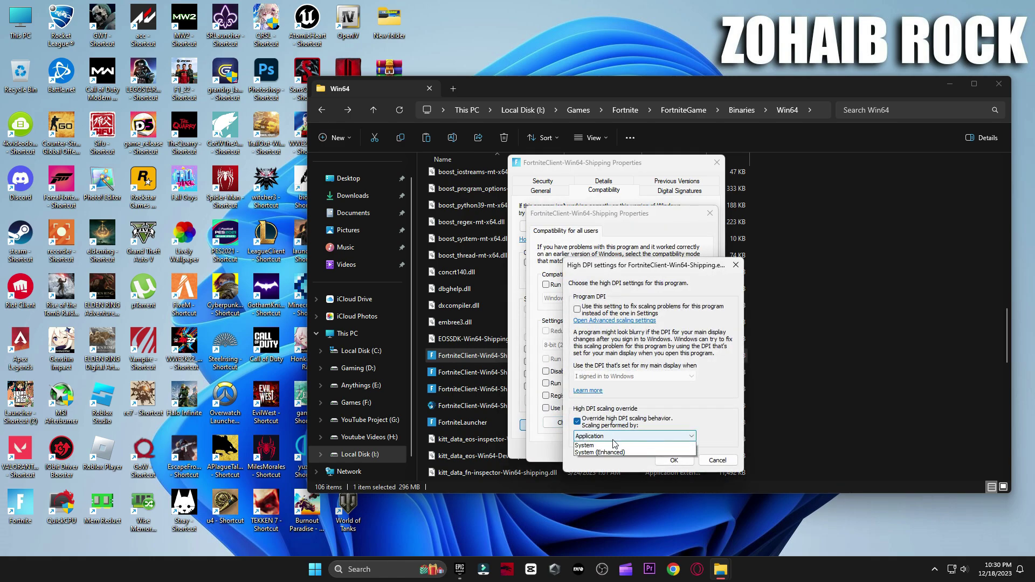
{"action": "left_click", "coordinate": [615, 445]}
{"action": "left_click", "coordinate": [674, 460]}
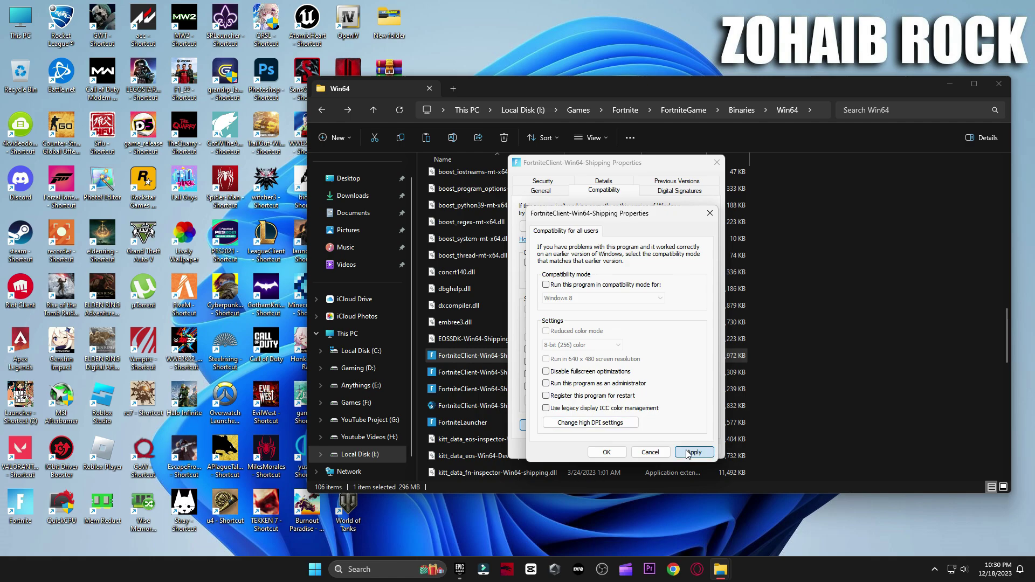
{"action": "left_click", "coordinate": [606, 452]}
{"action": "left_click", "coordinate": [609, 456]}
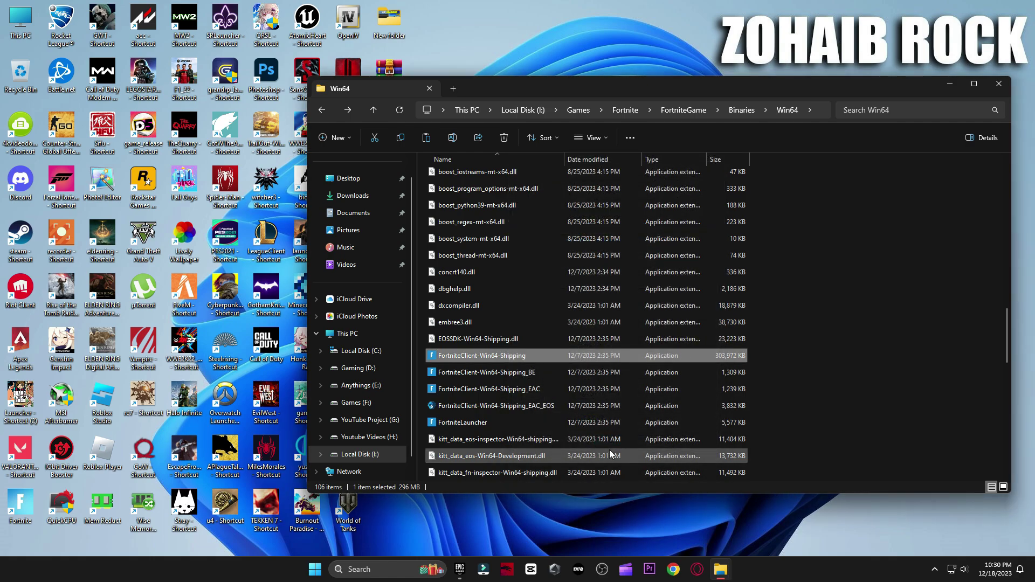
Step: Override the high DPI scaling behavior of FortniteClient-Win64-Shipping_BE in its compatibility settings, with scaling performed by Application
{"action": "right_click", "coordinate": [478, 373]}
{"action": "left_click", "coordinate": [519, 361]}
{"action": "left_click", "coordinate": [539, 365]}
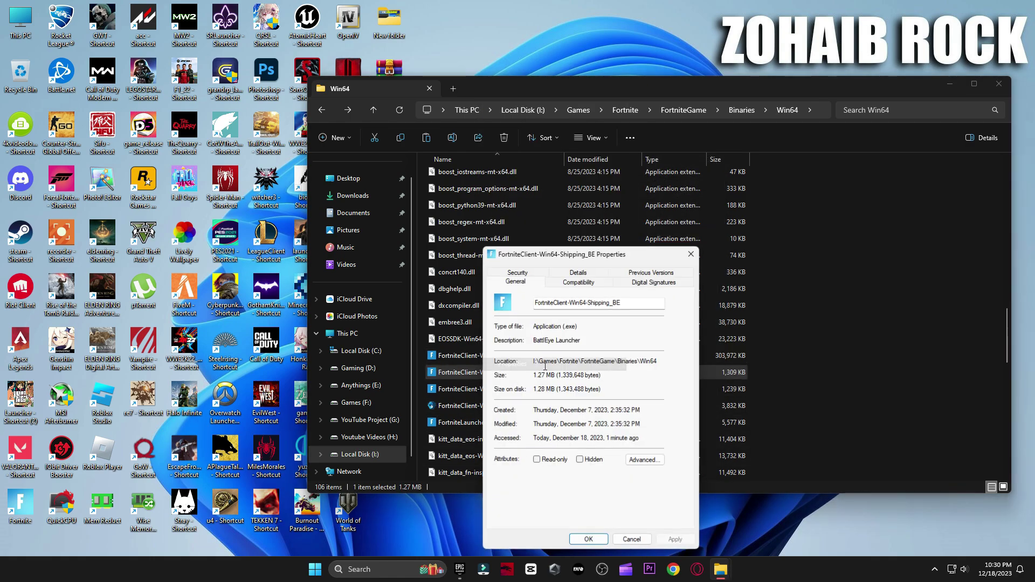
{"action": "left_click", "coordinate": [578, 282]}
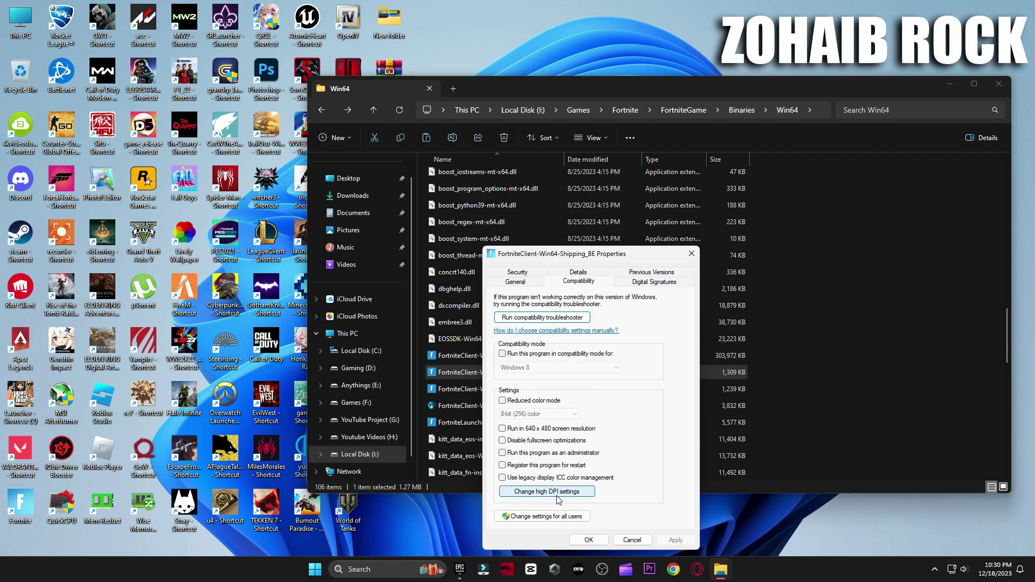
{"action": "left_click", "coordinate": [538, 492]}
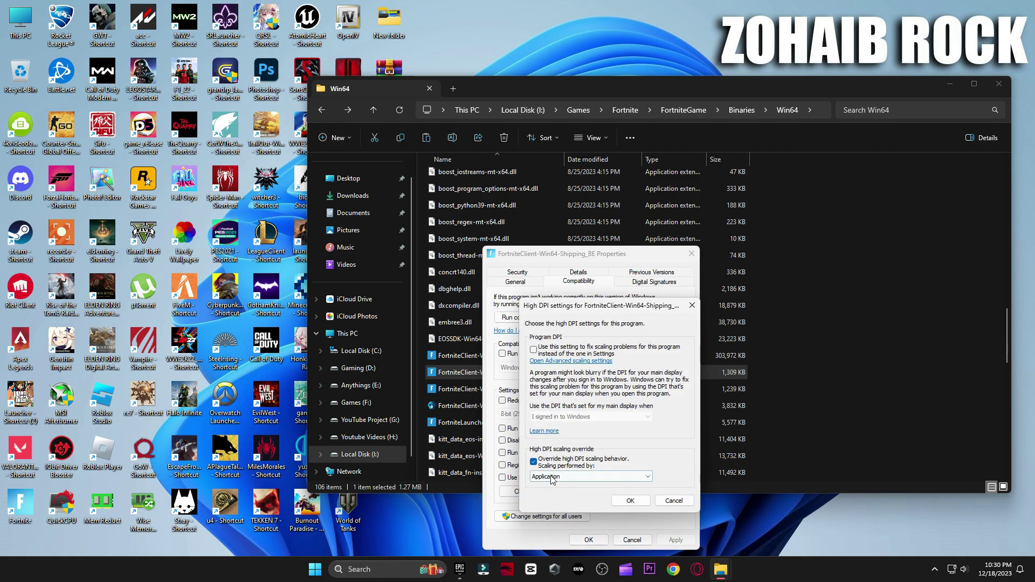
{"action": "left_click", "coordinate": [554, 469]}
{"action": "left_click", "coordinate": [590, 476]}
{"action": "left_click", "coordinate": [558, 483]}
{"action": "left_click", "coordinate": [630, 500]}
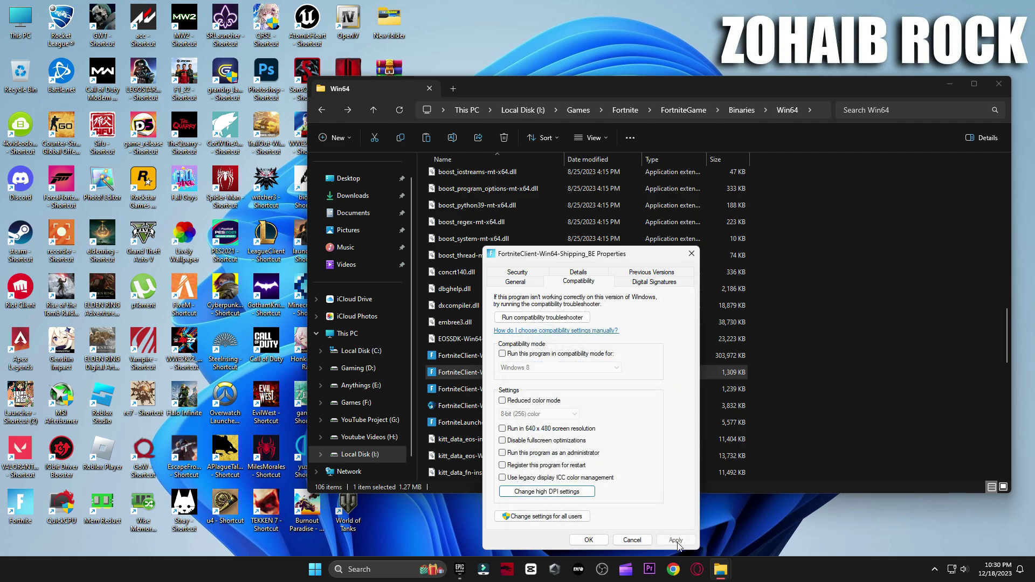
{"action": "left_click", "coordinate": [676, 540]}
{"action": "left_click", "coordinate": [588, 540]}
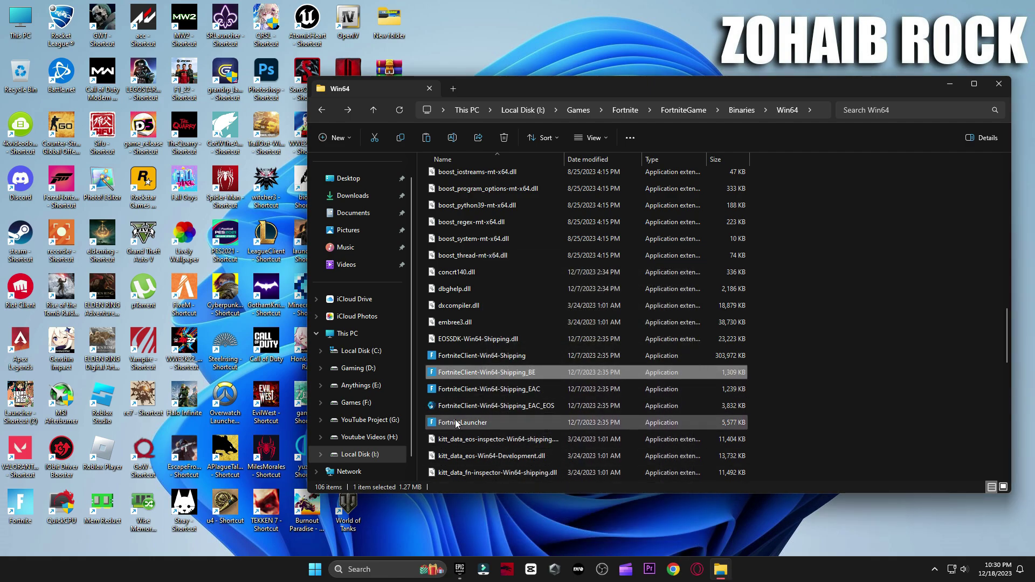
Step: Override FortniteLauncher's high DPI scaling behavior with scaling performed by Application, save its properties, and close the Win64 folder window
{"action": "right_click", "coordinate": [470, 422]}
{"action": "left_click", "coordinate": [488, 406]}
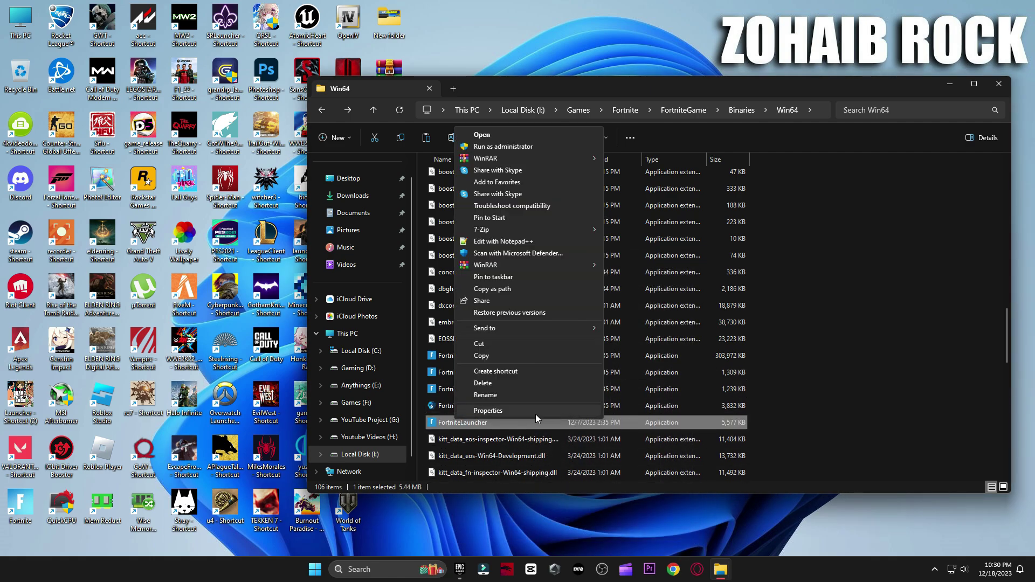
{"action": "left_click", "coordinate": [536, 412]}
{"action": "left_click", "coordinate": [531, 282]}
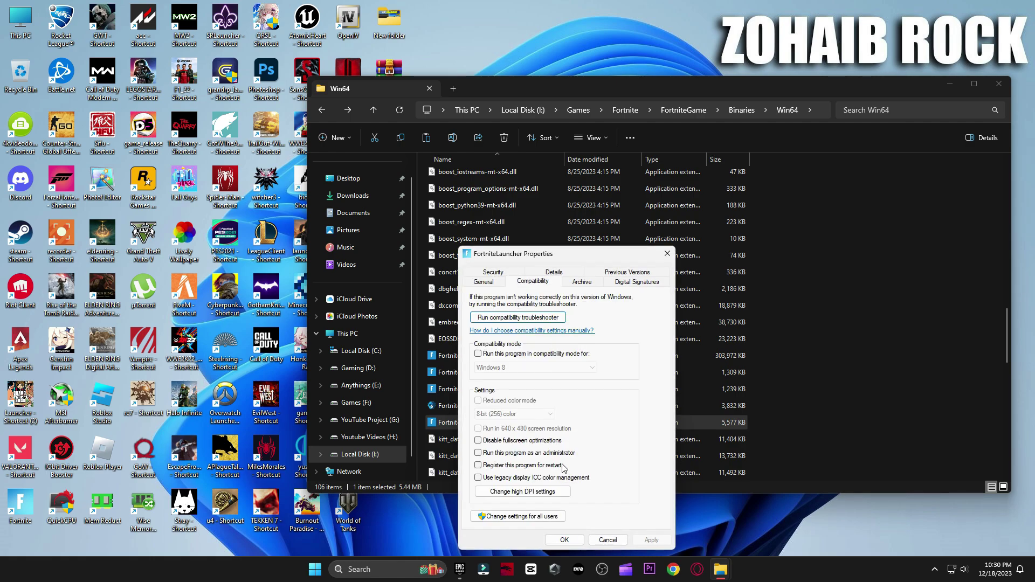
{"action": "left_click", "coordinate": [541, 492]}
{"action": "left_click", "coordinate": [529, 465]}
{"action": "left_click", "coordinate": [566, 477]}
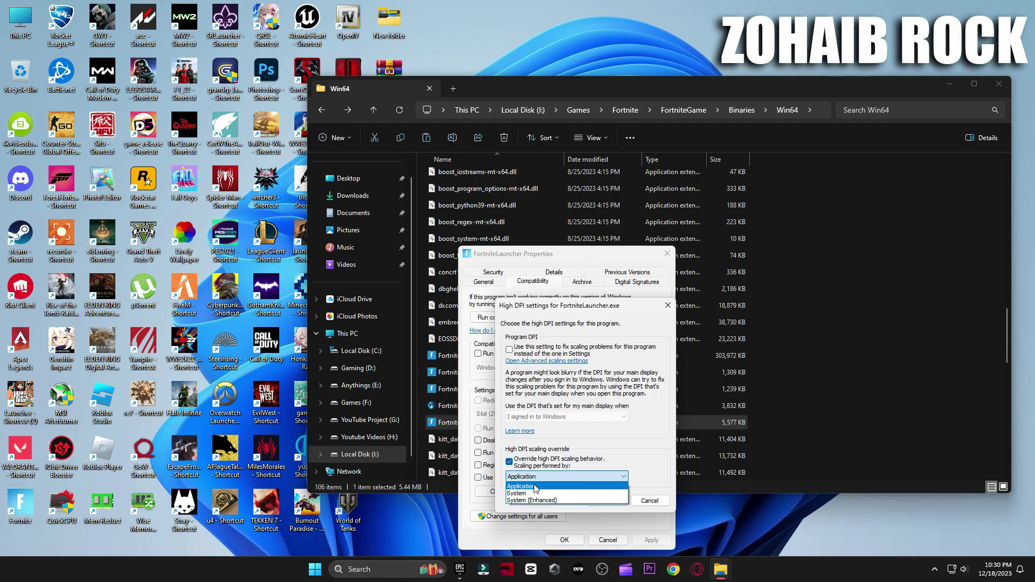
{"action": "left_click", "coordinate": [538, 477]}
{"action": "left_click", "coordinate": [606, 501]}
{"action": "left_click", "coordinate": [592, 538]}
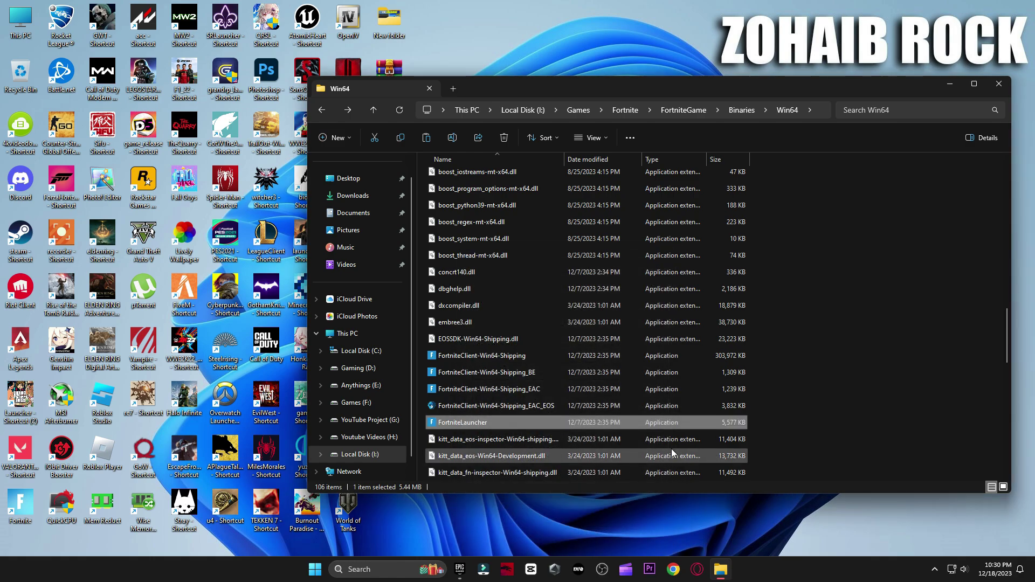
{"action": "left_click", "coordinate": [994, 86]}
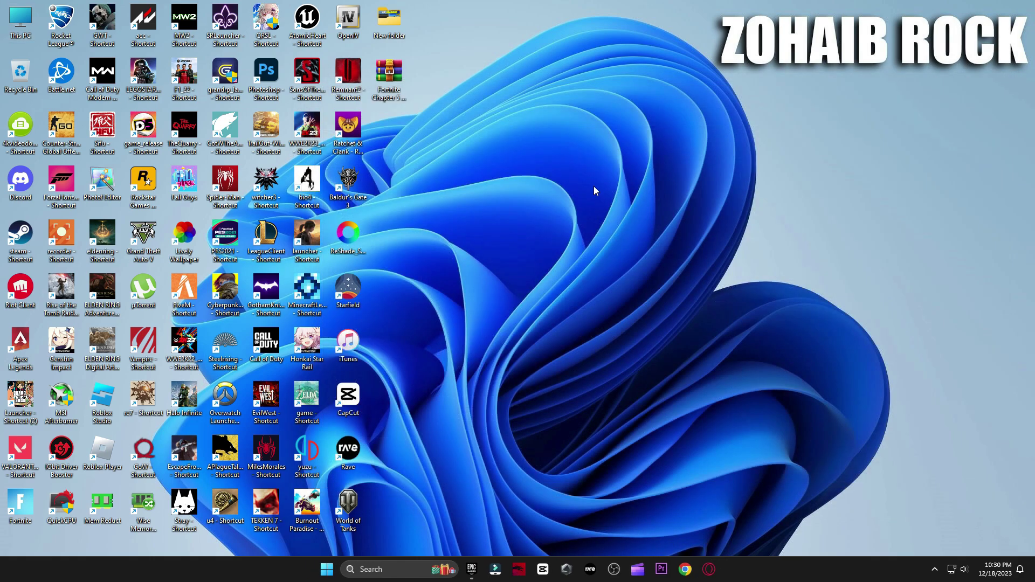
Step: Open the AppData folder by running appdata from the Windows Run dialog
{"action": "left_click", "coordinate": [389, 570]}
{"action": "type", "text": "run"}
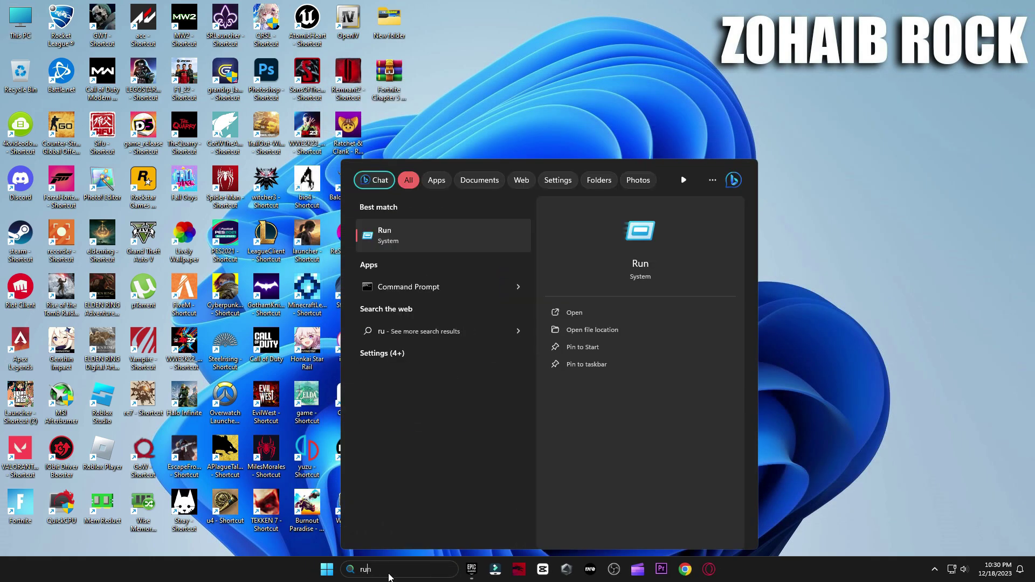
{"action": "left_click", "coordinate": [453, 230]}
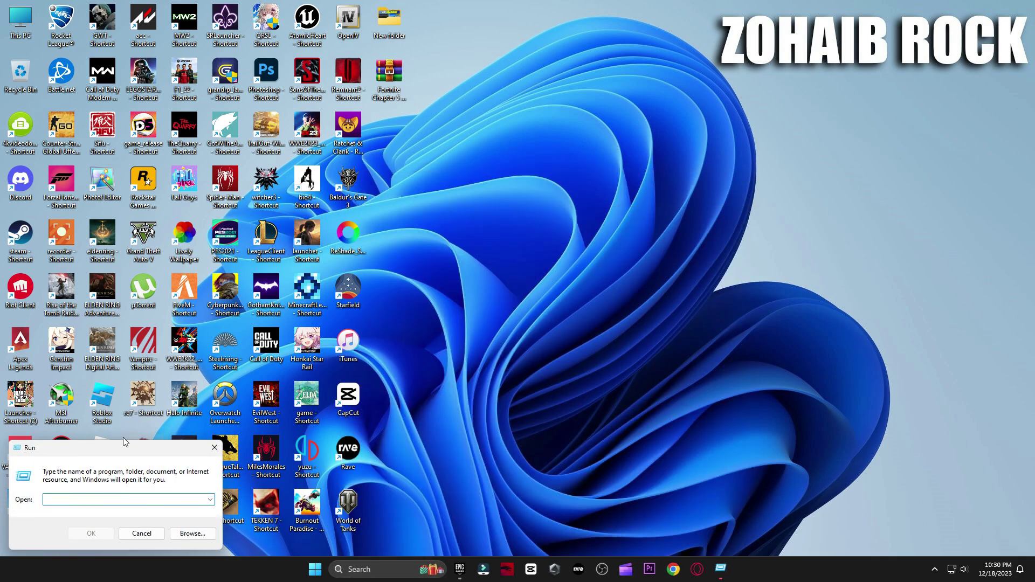
{"action": "left_click_drag", "start_coordinate": [123, 451], "coordinate": [645, 174]}
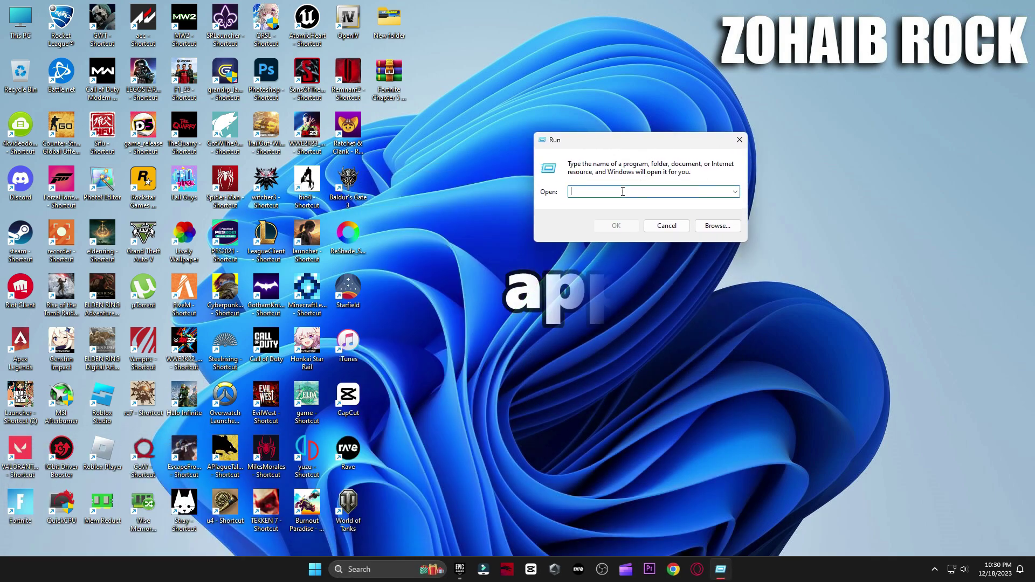
{"action": "type", "text": "app"}
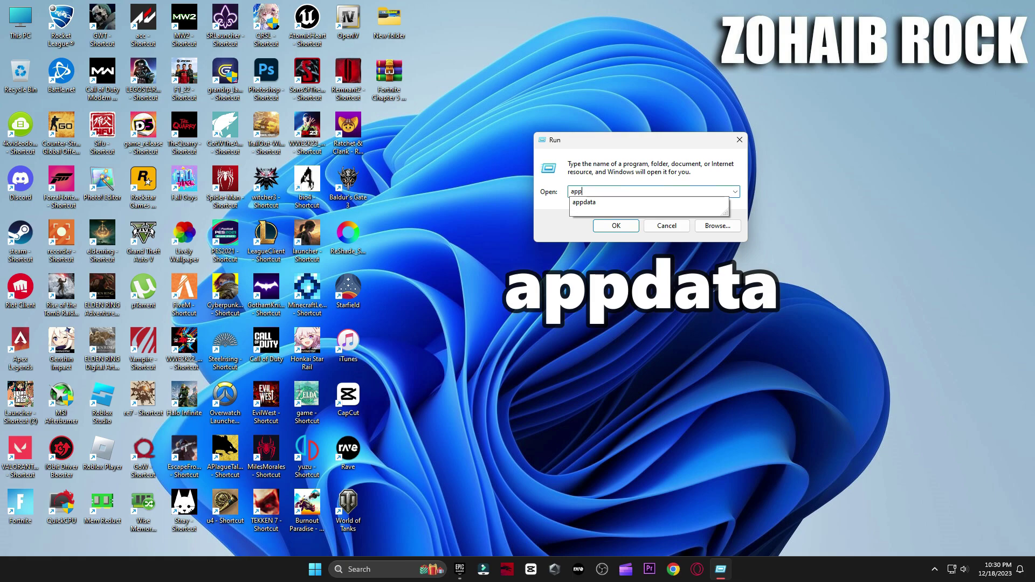
{"action": "type", "text": "data"}
{"action": "double_click", "coordinate": [600, 191]}
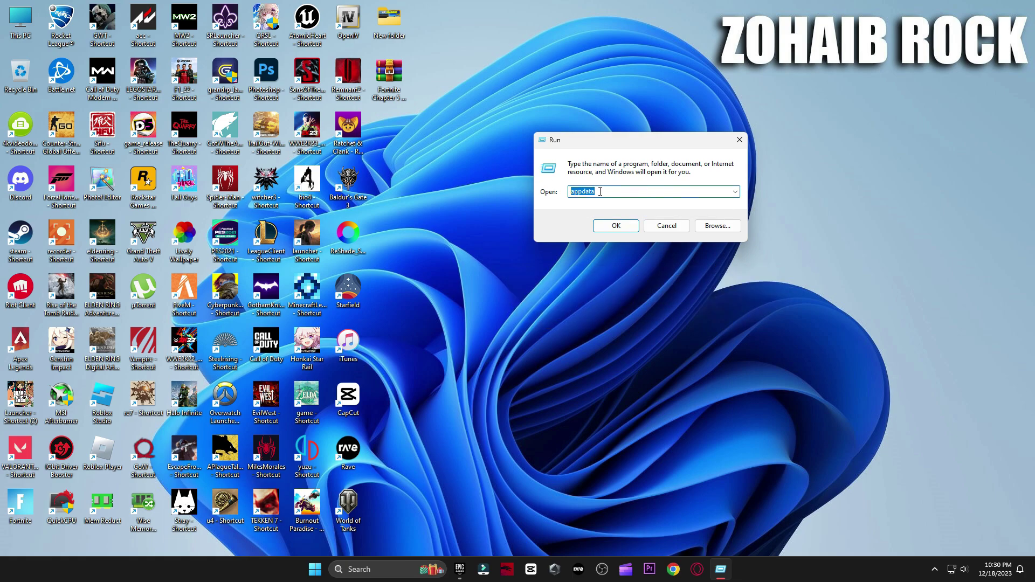
{"action": "left_click", "coordinate": [616, 226]}
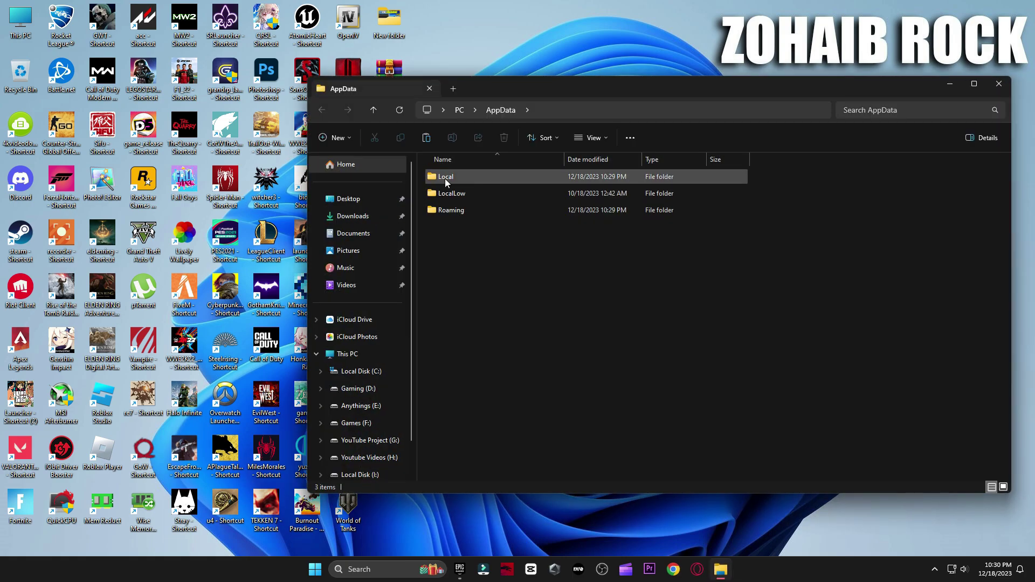
Step: Go to the WindowsClient folder within AppData, under Local\FortniteGame\Saved\Config
{"action": "left_click", "coordinate": [446, 180]}
{"action": "double_click", "coordinate": [446, 178]}
{"action": "scroll", "coordinate": [431, 184], "scroll_direction": "down", "scroll_amount": 5}
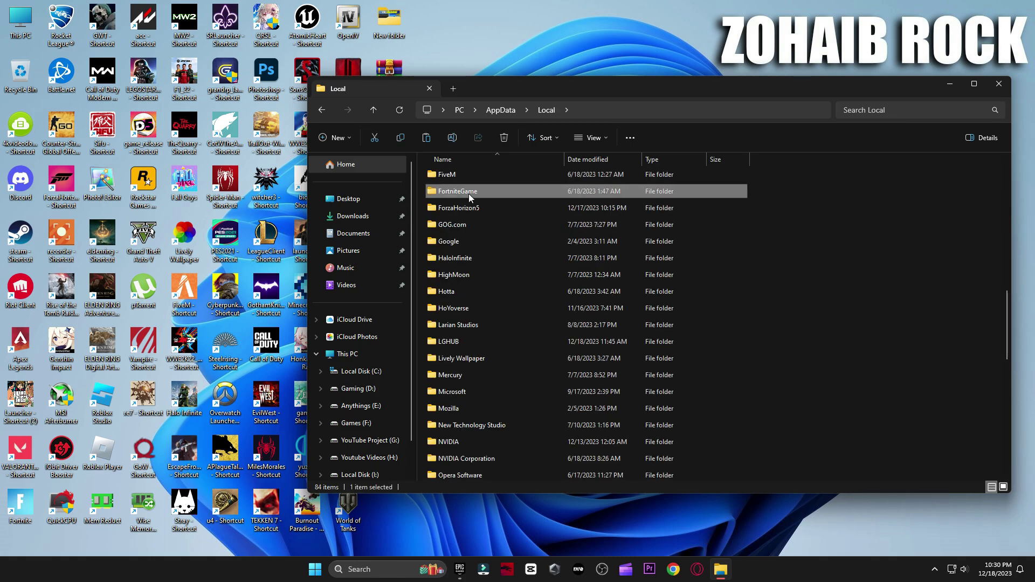
{"action": "double_click", "coordinate": [467, 193]}
{"action": "double_click", "coordinate": [484, 181]}
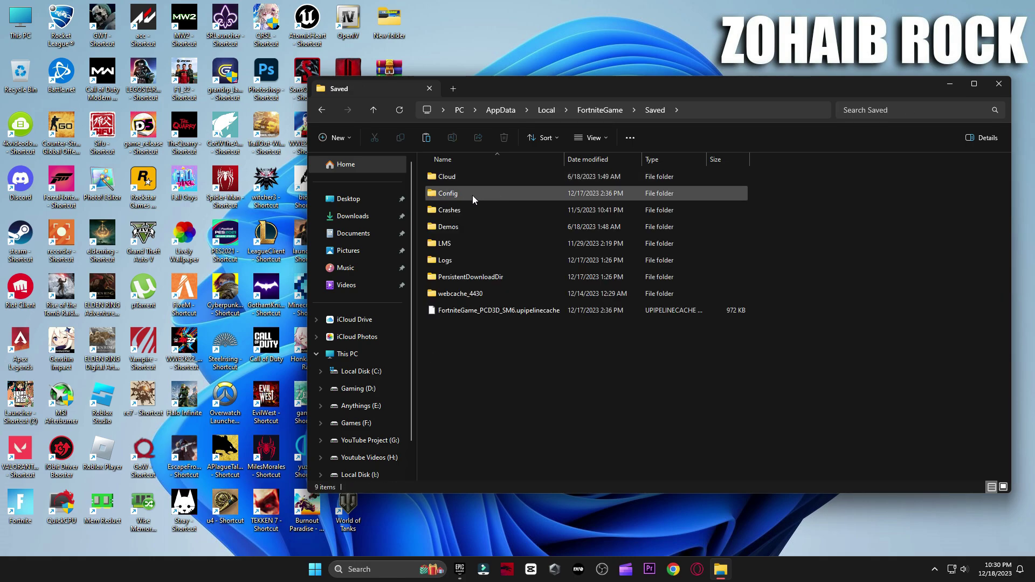
{"action": "double_click", "coordinate": [472, 195]}
{"action": "double_click", "coordinate": [484, 194]}
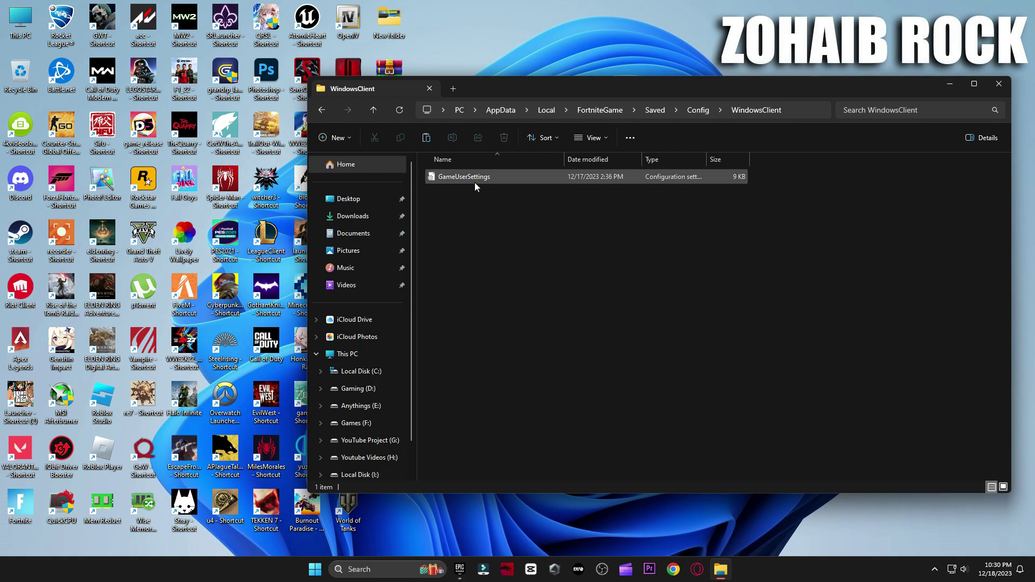
Step: Delete the GameUserSettings file from WindowsClient and return to the Config folder
{"action": "left_click", "coordinate": [475, 180]}
{"action": "left_click", "coordinate": [503, 139]}
{"action": "key", "text": "alt+Left"}
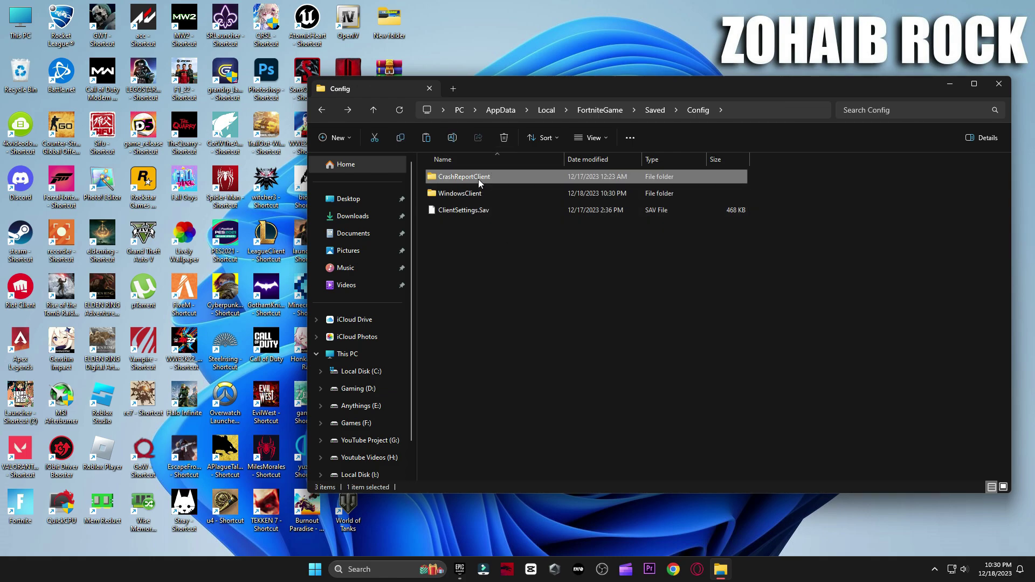
Step: Delete all contents of the CrashReportClient folder and return to the Config folder
{"action": "double_click", "coordinate": [477, 179]}
{"action": "left_click_drag", "start_coordinate": [545, 322], "coordinate": [480, 172]}
{"action": "left_click", "coordinate": [497, 137]}
{"action": "key", "text": "alt+Left"}
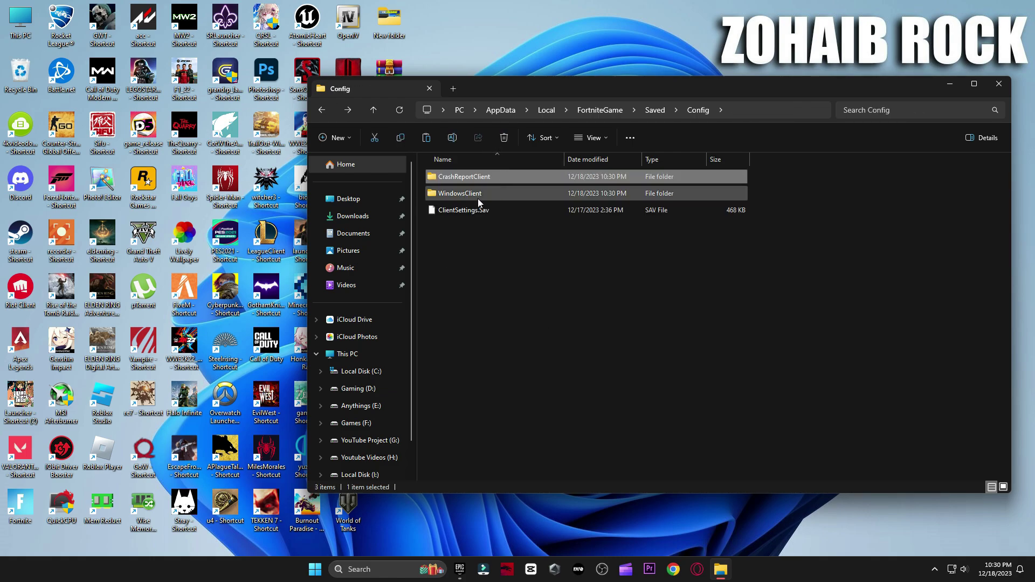
Step: Check the Crashes and webcache_4430 folders within FortniteGame's Saved folder for leftover files
{"action": "key", "text": "alt+Left"}
{"action": "double_click", "coordinate": [467, 209]}
{"action": "key", "text": "alt+Left"}
{"action": "key", "text": "alt+Left"}
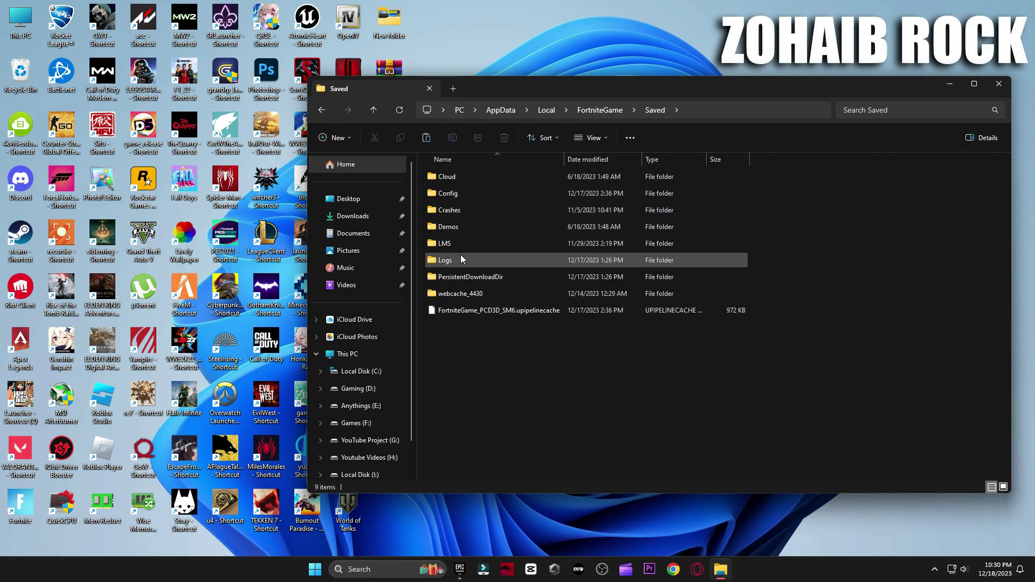
{"action": "double_click", "coordinate": [496, 293]}
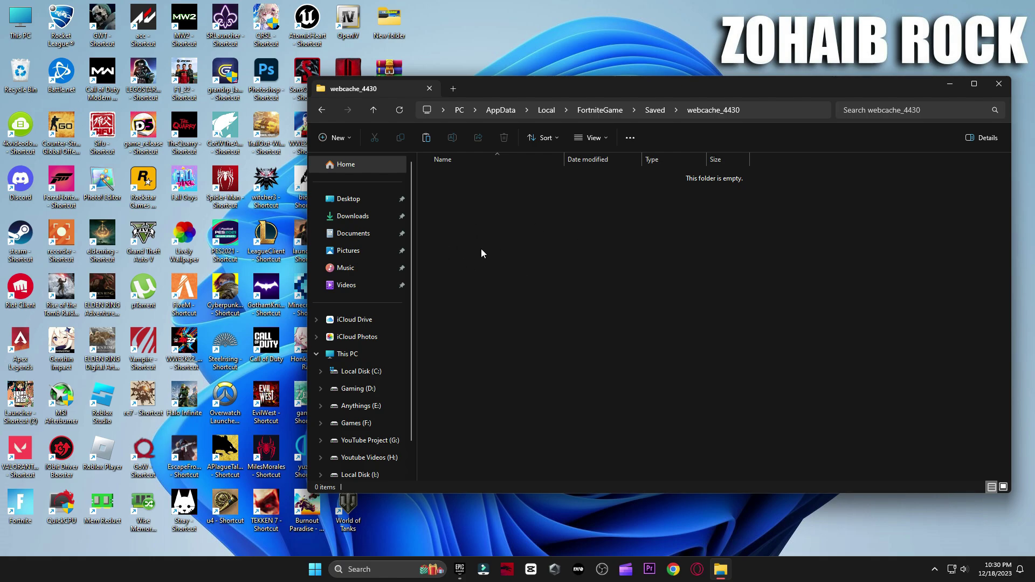
Step: Return to the Local folder and go to the Saved folder of EpicGamesLauncher
{"action": "key", "text": "alt+Left"}
{"action": "key", "text": "alt+Left"}
{"action": "key", "text": "alt+Left"}
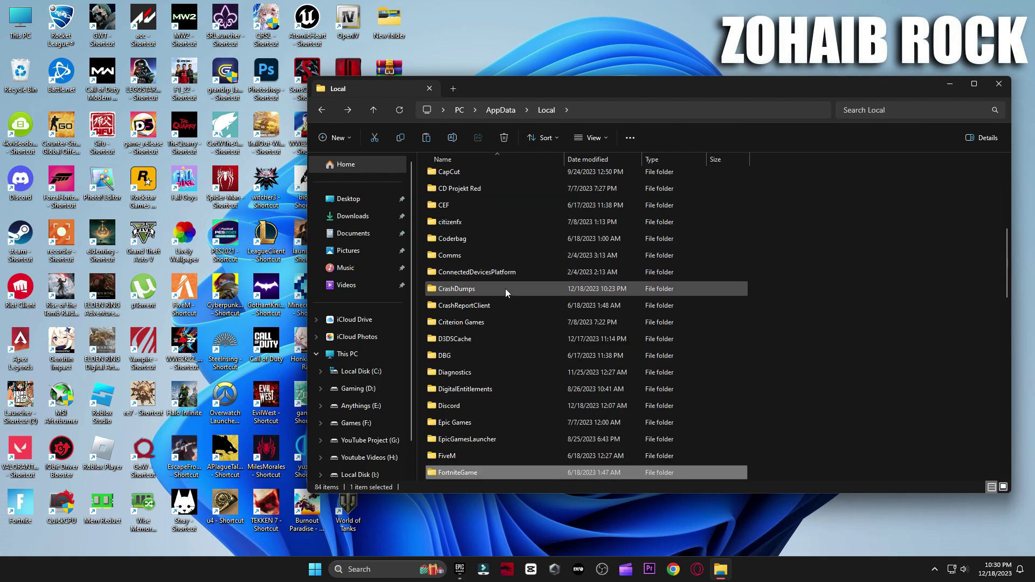
{"action": "double_click", "coordinate": [472, 439]}
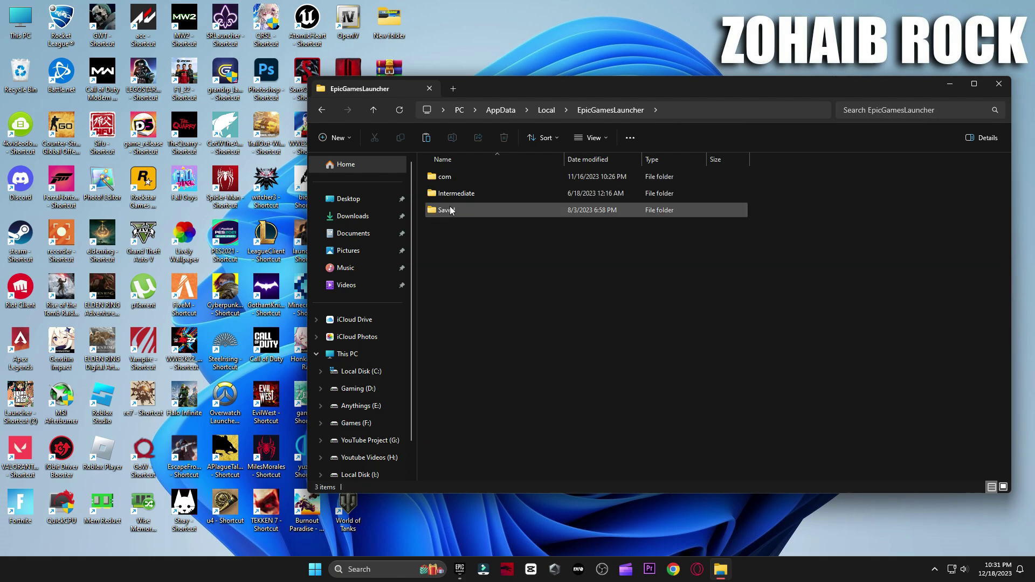
{"action": "double_click", "coordinate": [469, 212]}
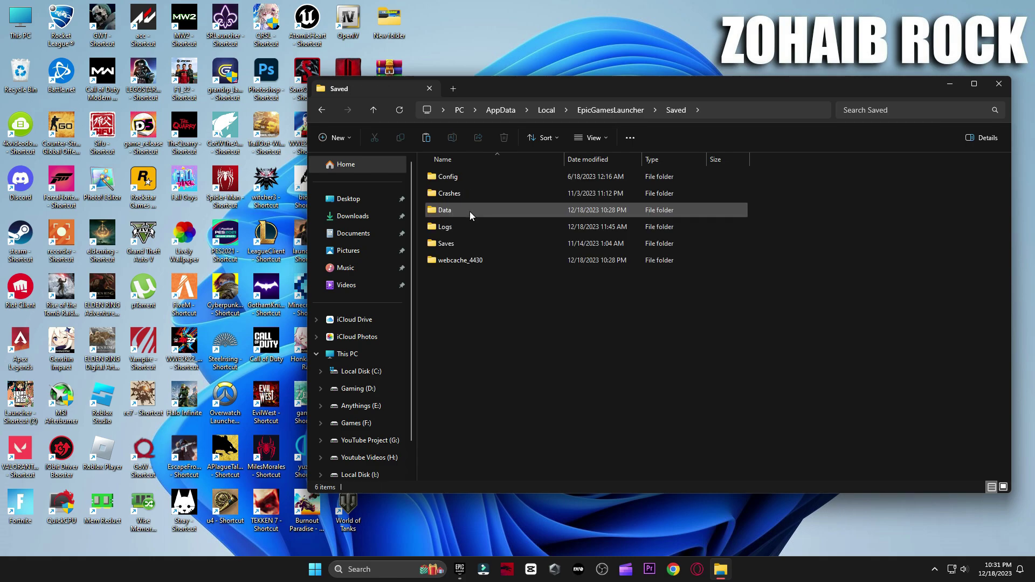
Step: Check the Crashes folder of EpicGamesLauncher for leftover files and return to the Saved folder
{"action": "left_click", "coordinate": [469, 193]}
{"action": "double_click", "coordinate": [469, 193]}
{"action": "key", "text": "alt+Left"}
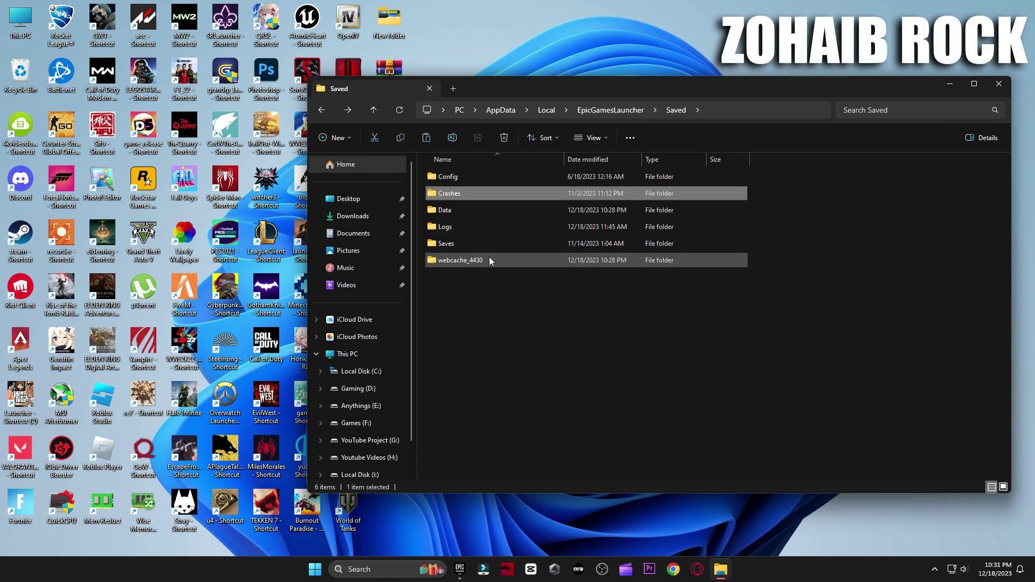
Step: Delete all contents of EpicGamesLauncher's webcache_4430 folder, skip the items in use, and close the folder window
{"action": "double_click", "coordinate": [464, 261]}
{"action": "key", "text": "ctrl+a"}
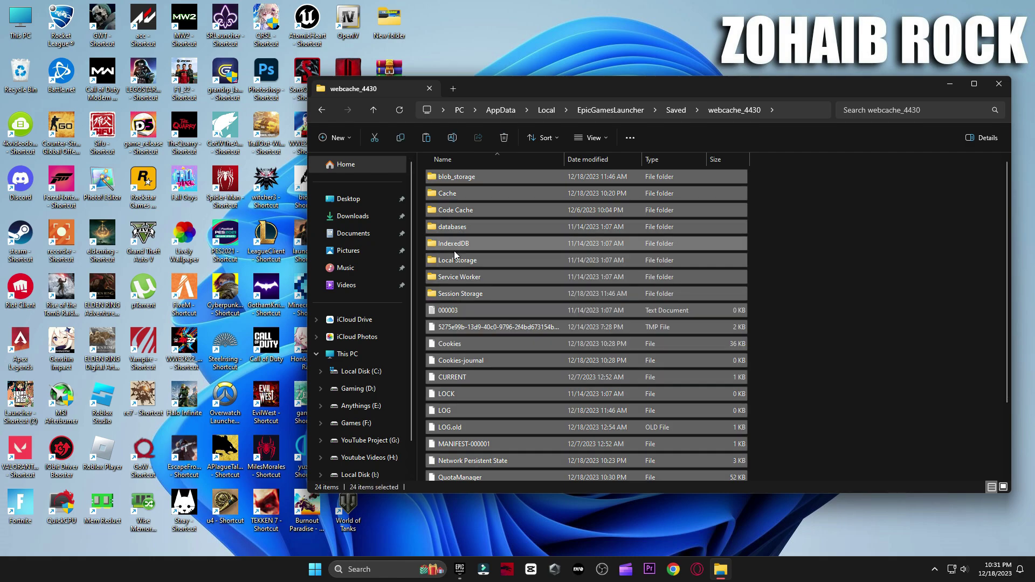
{"action": "left_click", "coordinate": [504, 137]}
{"action": "left_click", "coordinate": [457, 238]}
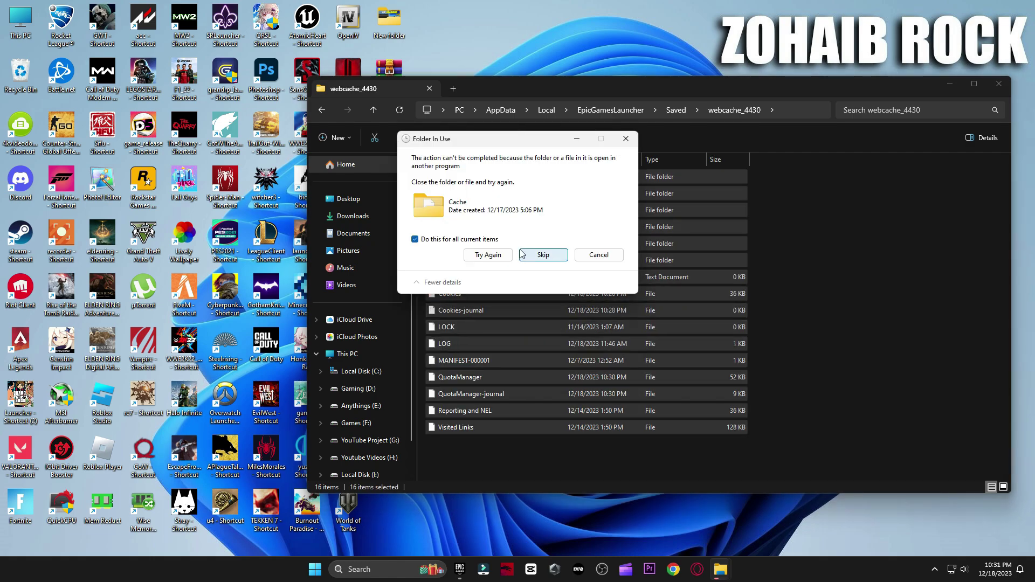
{"action": "left_click", "coordinate": [542, 254]}
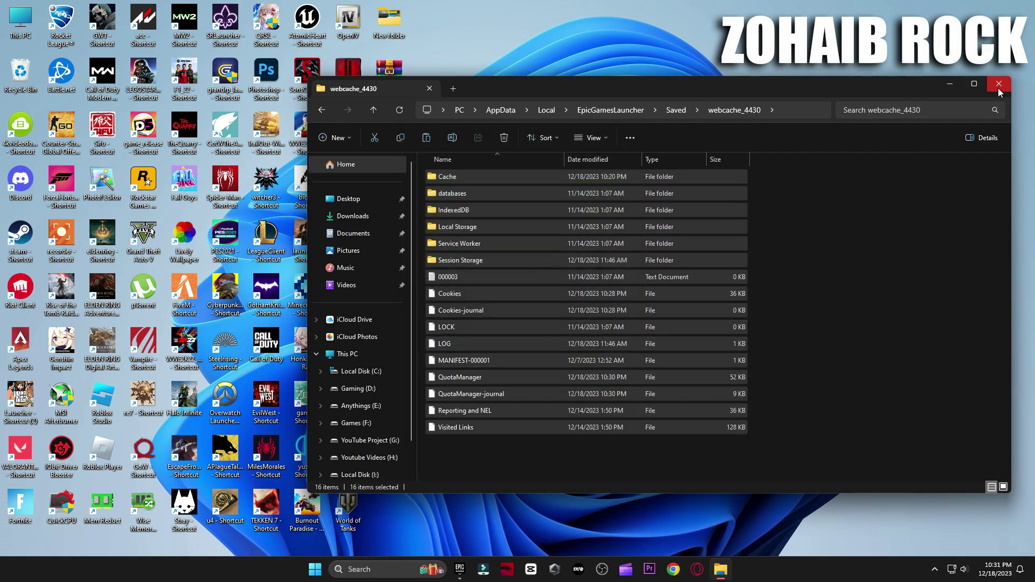
{"action": "left_click", "coordinate": [998, 84]}
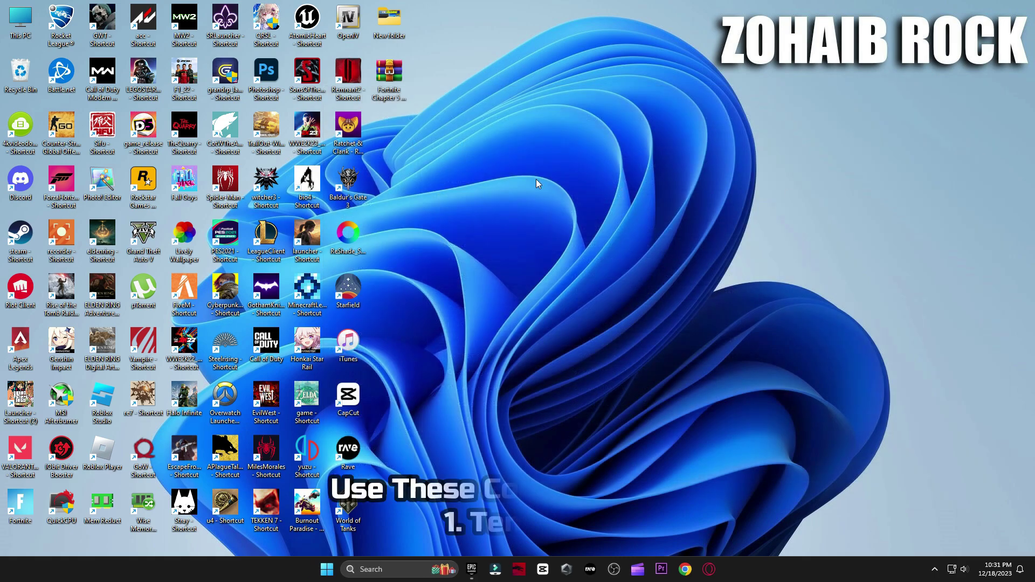
Step: Open the user's temporary files folder through the Run dialog with the command %temp%
{"action": "left_click", "coordinate": [393, 574]}
{"action": "type", "text": "run"}
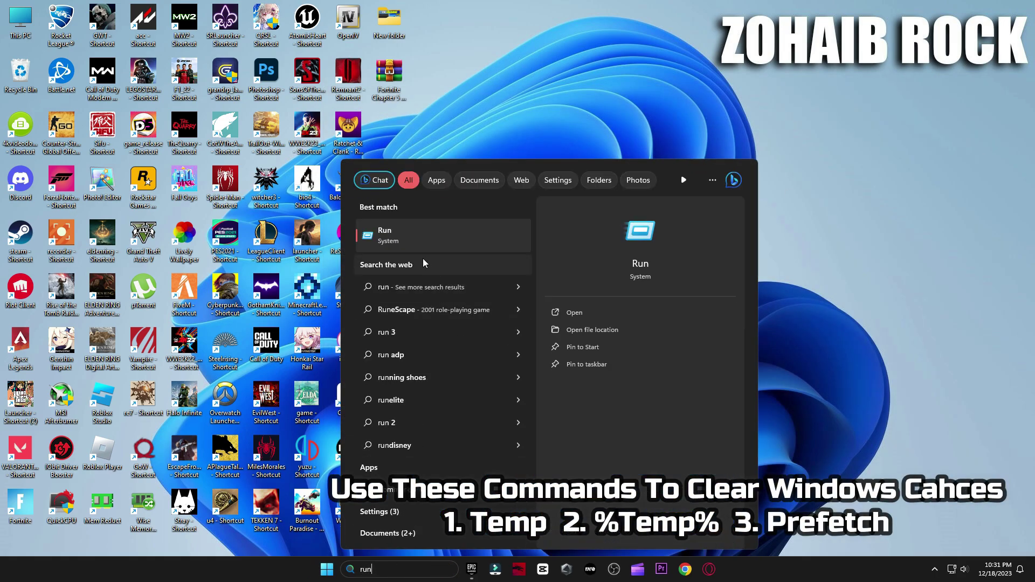
{"action": "key", "text": "Return"}
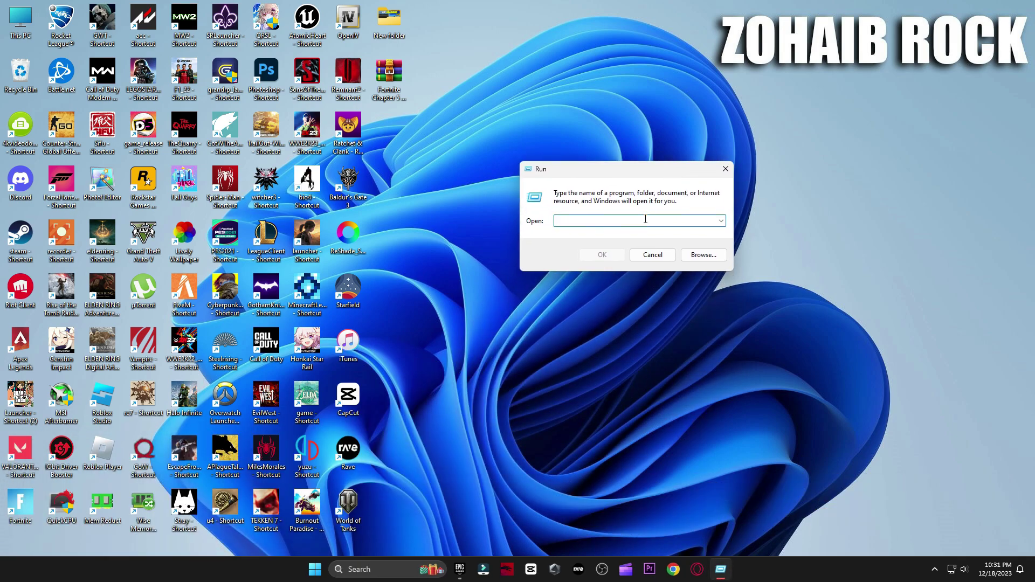
{"action": "type", "text": "%"}
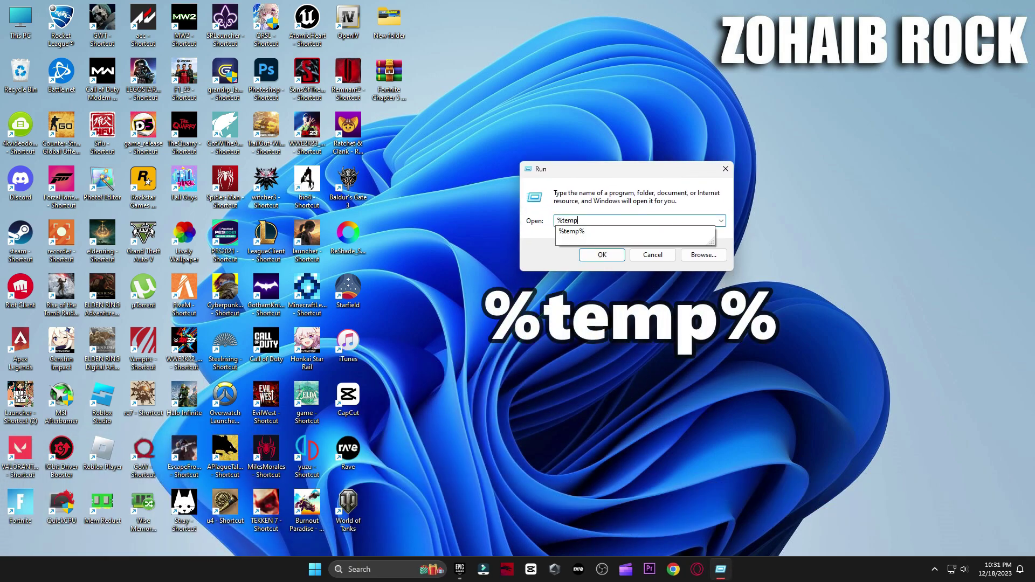
{"action": "type", "text": "temp%"}
{"action": "left_click", "coordinate": [602, 255]}
Step: Delete everything in the Temp folder, skip the items in use, and close the folder window
{"action": "key", "text": "ctrl+a"}
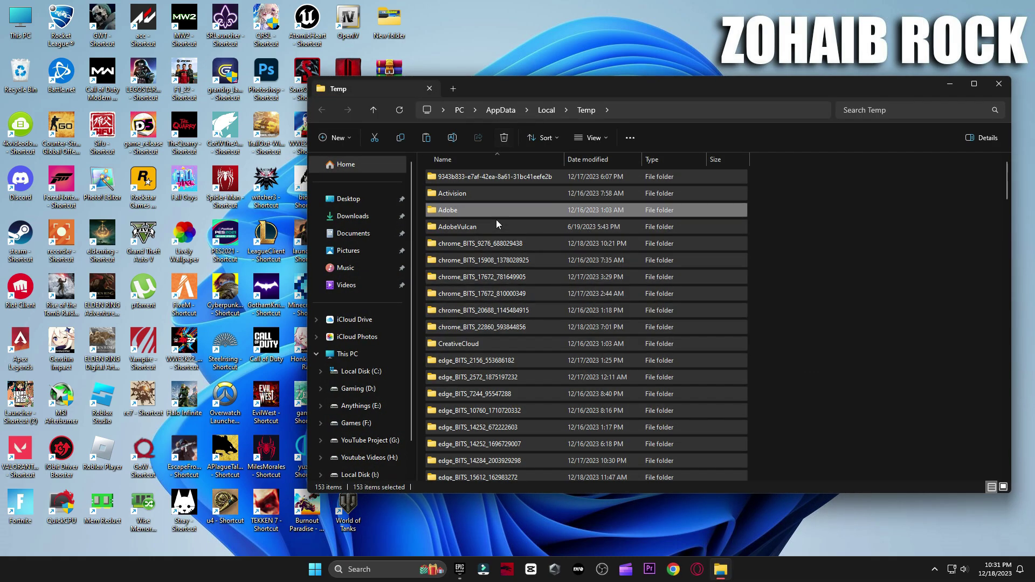
{"action": "key", "text": "Delete"}
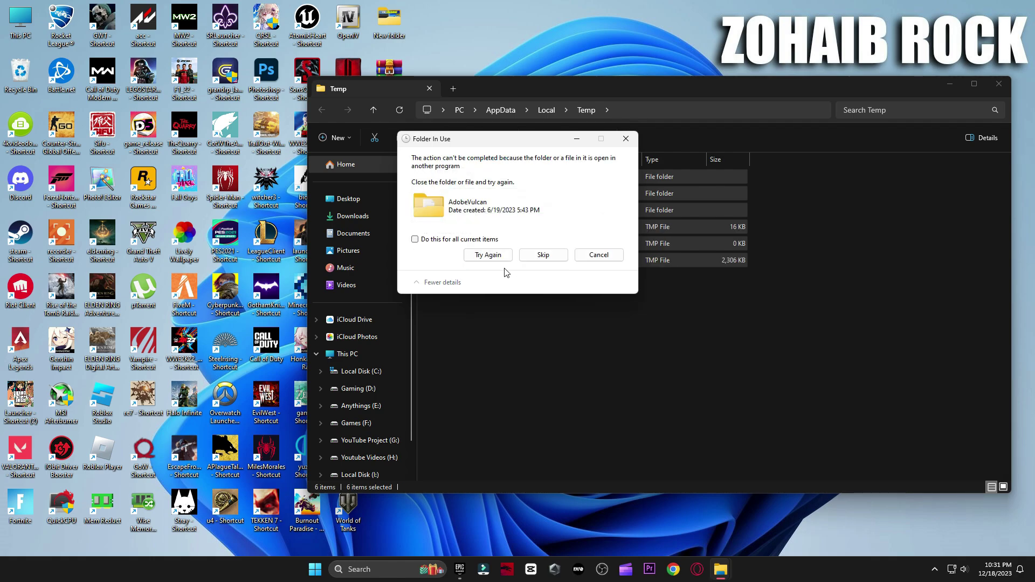
{"action": "left_click", "coordinate": [533, 256]}
{"action": "left_click", "coordinate": [999, 84]}
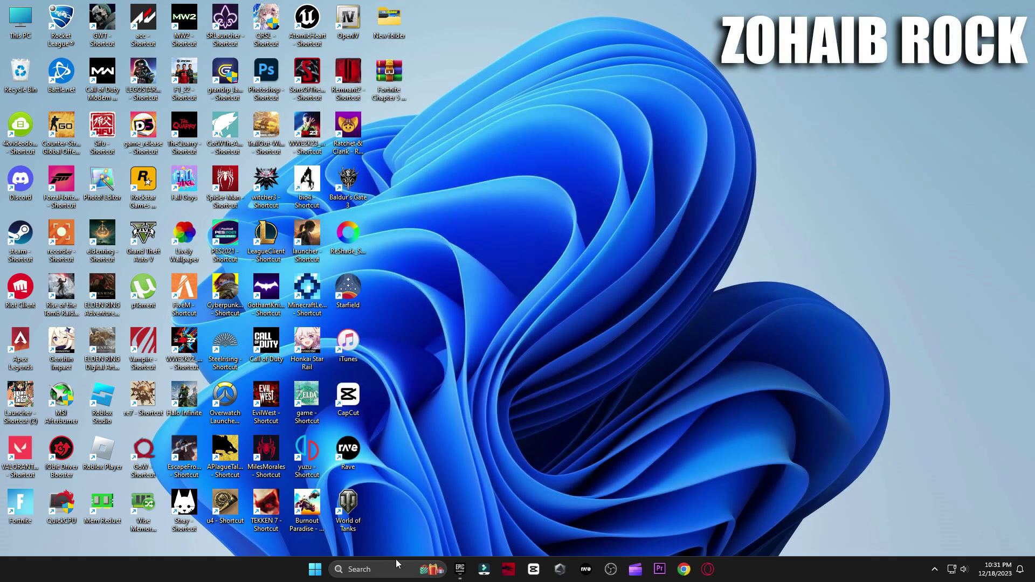
Step: Open the Windows Prefetch folder through the Run dialog with the command prefetch and grant permission to access it
{"action": "left_click", "coordinate": [374, 572]}
{"action": "type", "text": "run"}
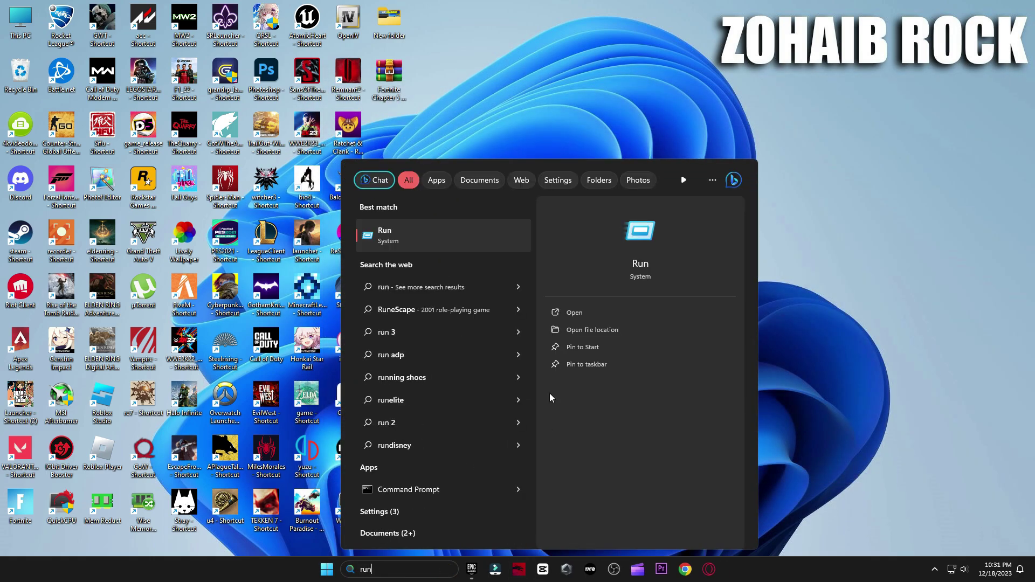
{"action": "left_click", "coordinate": [414, 230]}
{"action": "left_click_drag", "start_coordinate": [128, 440], "coordinate": [613, 155]}
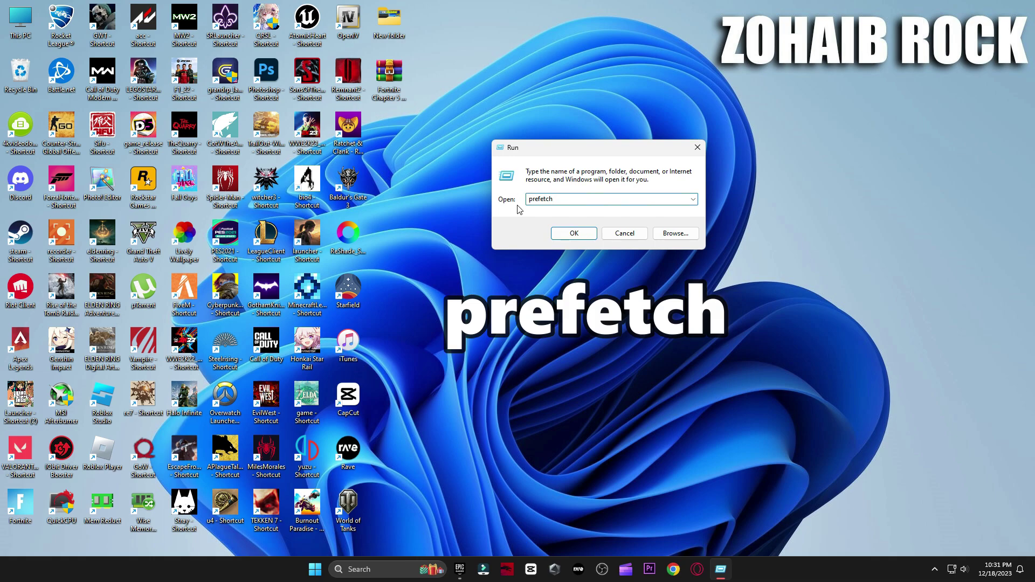
{"action": "left_click", "coordinate": [571, 232]}
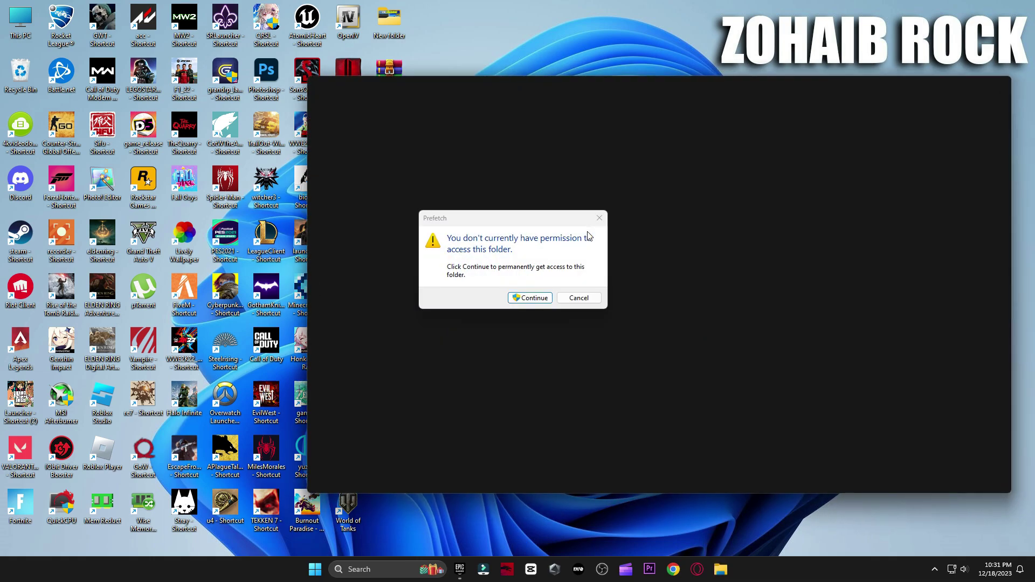
{"action": "left_click", "coordinate": [529, 298]}
Step: Delete all files in the Prefetch folder, dismiss the file-in-use dialog, and close the folder window
{"action": "key", "text": "ctrl+a"}
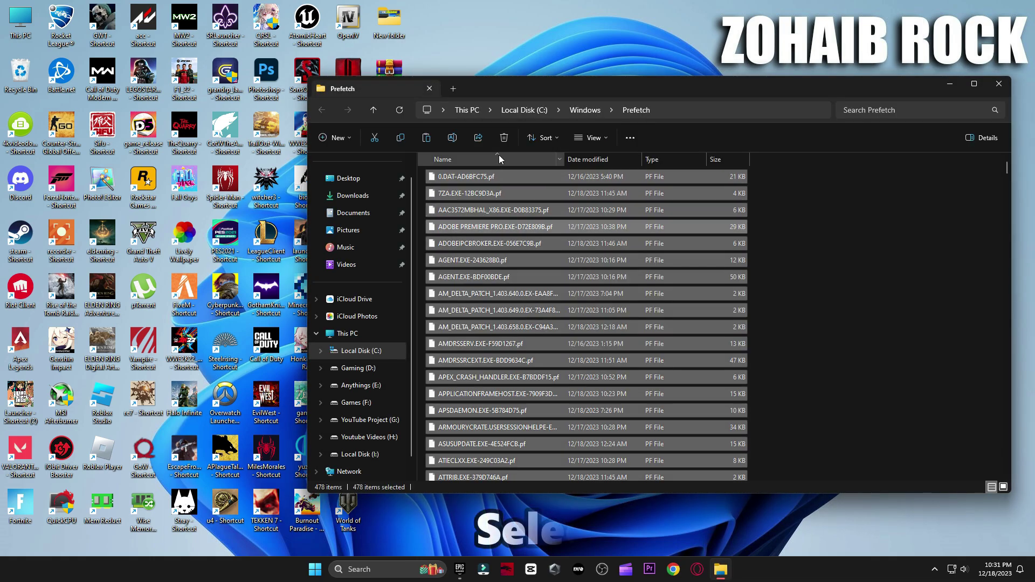
{"action": "key", "text": "Delete"}
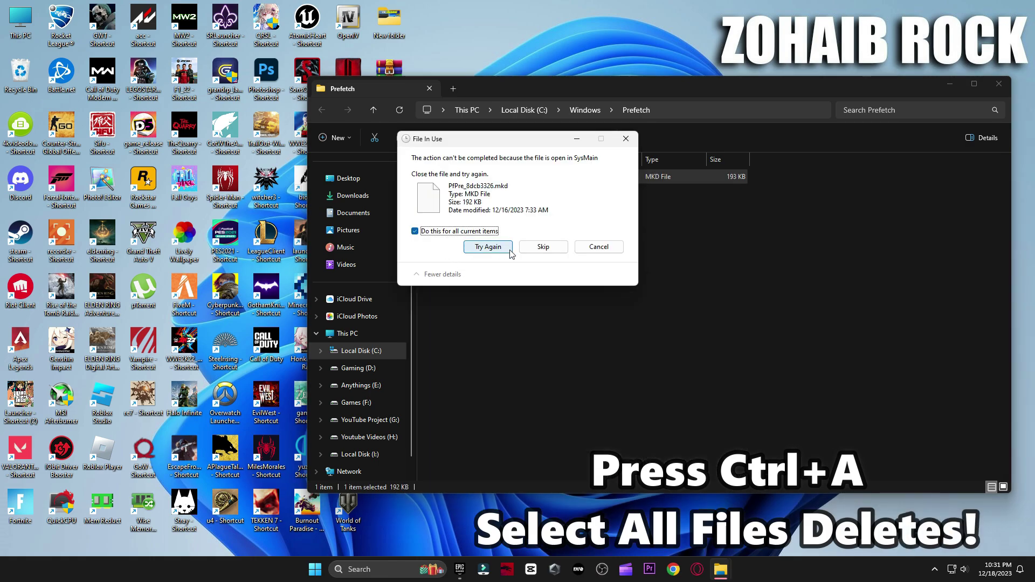
{"action": "left_click", "coordinate": [510, 252]}
{"action": "left_click", "coordinate": [998, 83]}
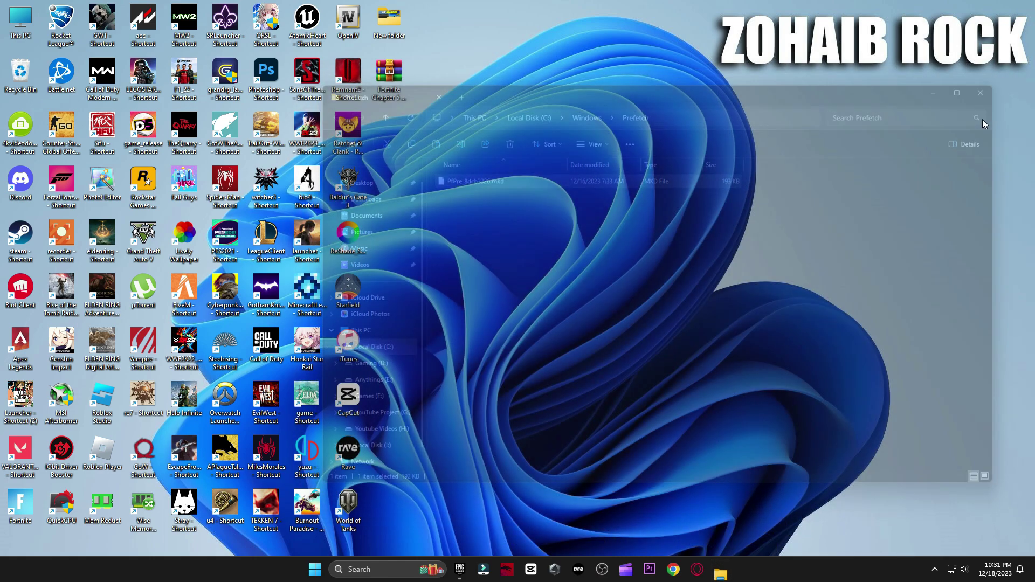
Step: Extract the Fortnite Chapter 5 error fix archive onto the desktop and place the extracted folder beside the archive
{"action": "left_click_drag", "start_coordinate": [596, 167], "coordinate": [596, 173]}
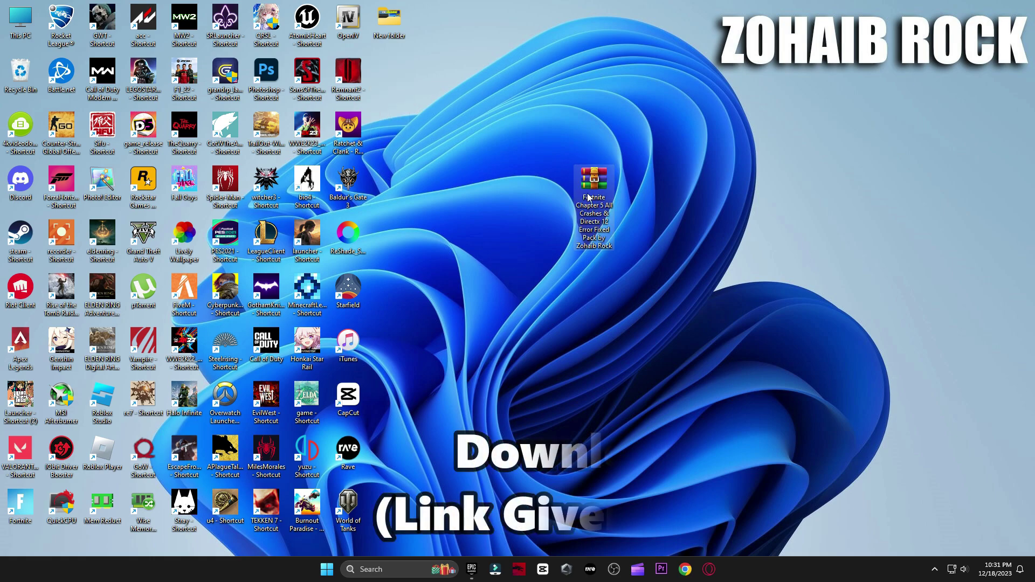
{"action": "right_click", "coordinate": [591, 197]}
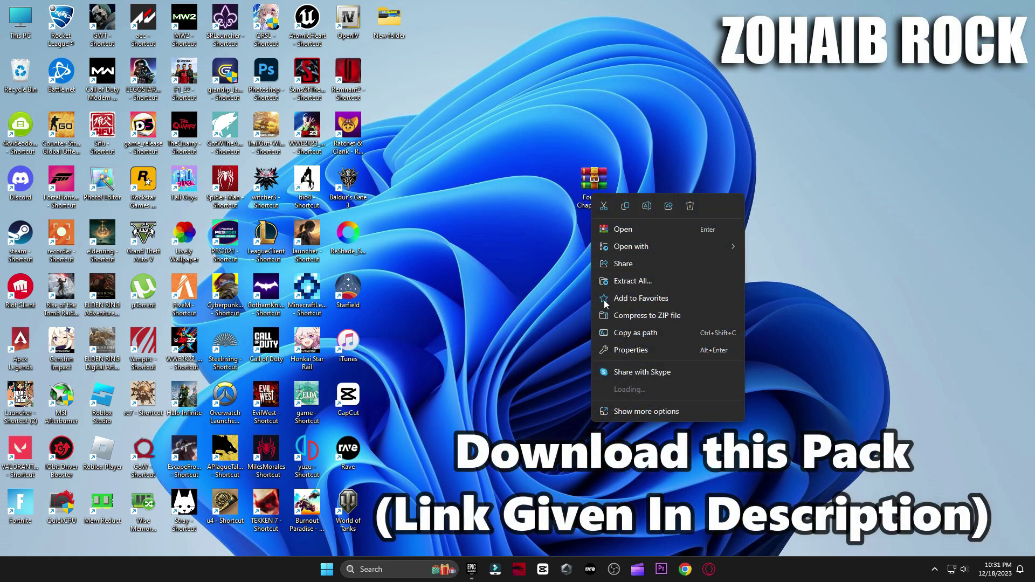
{"action": "mouse_move", "coordinate": [623, 393]}
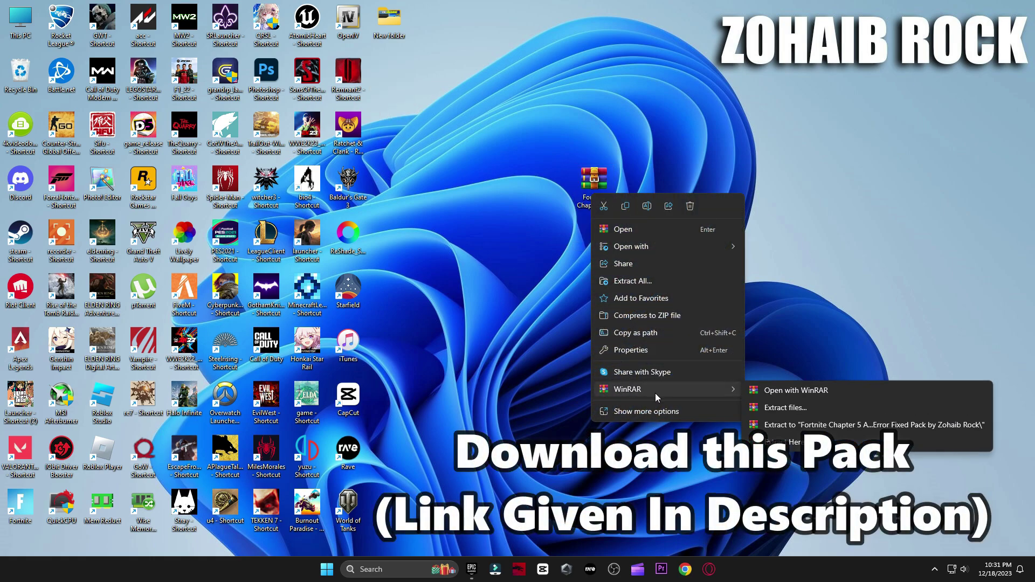
{"action": "left_click", "coordinate": [776, 443]}
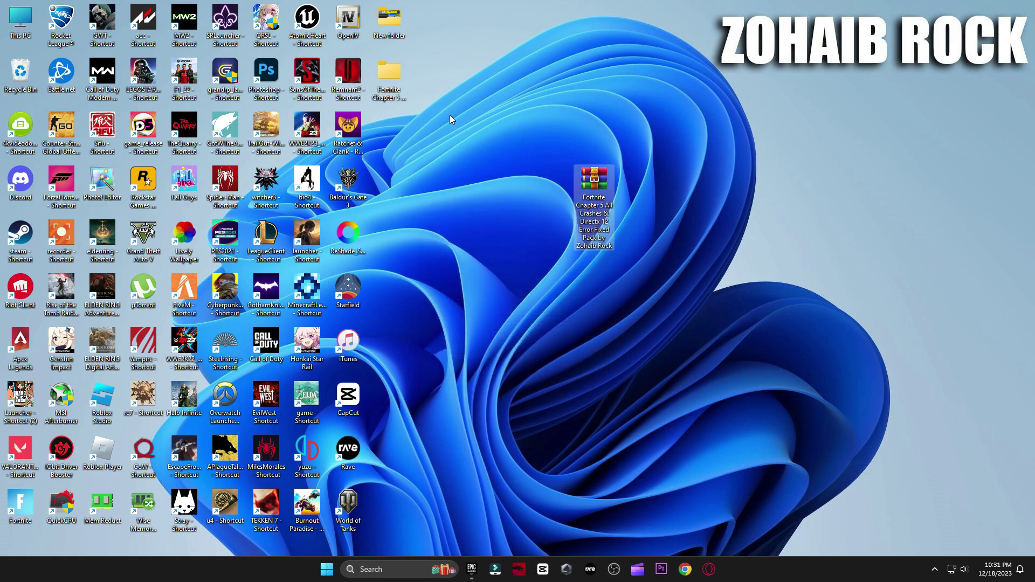
{"action": "left_click_drag", "start_coordinate": [389, 76], "coordinate": [532, 206]}
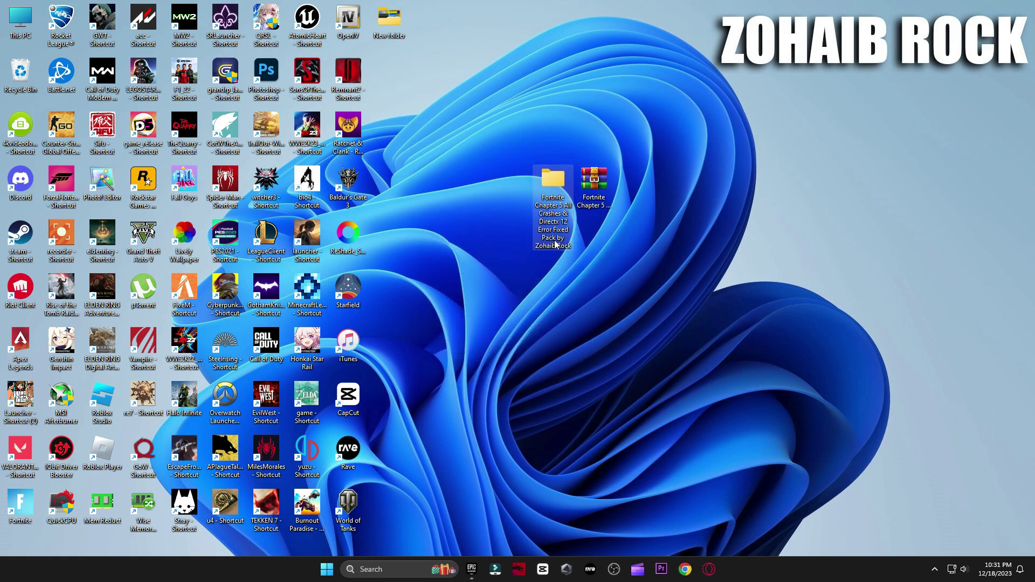
Step: Open the DirectX_11_Setup archive from the DIRECTX INSTALL folder of the extracted pack
{"action": "double_click", "coordinate": [549, 189]}
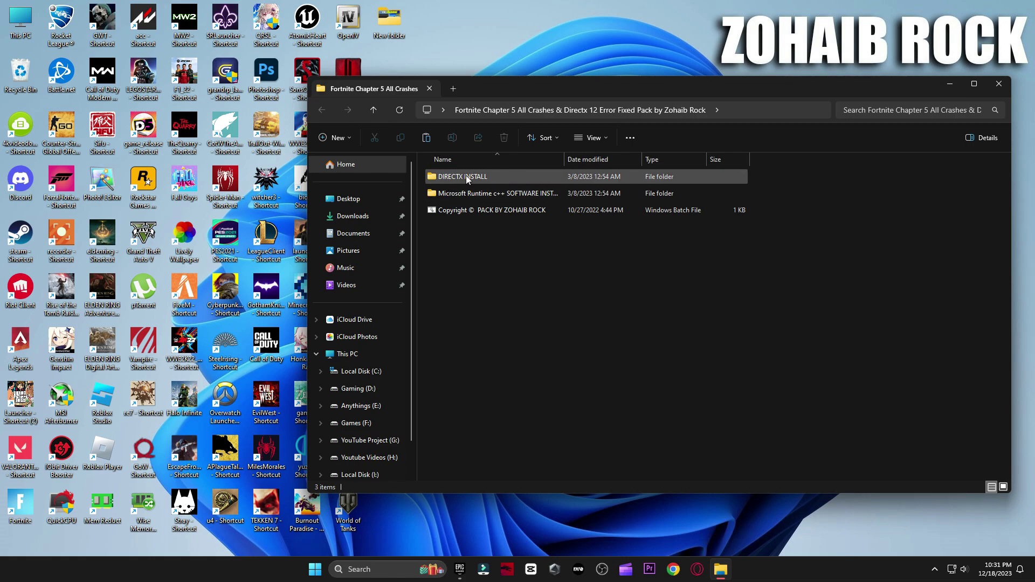
{"action": "double_click", "coordinate": [465, 175]}
{"action": "left_click", "coordinate": [457, 192]}
{"action": "double_click", "coordinate": [457, 192]}
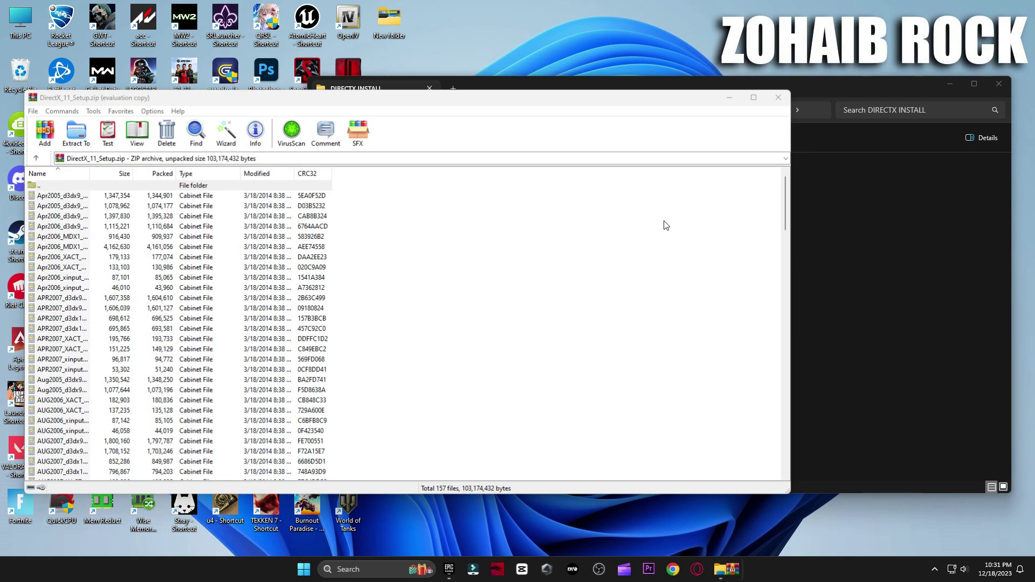
{"action": "key", "text": "Escape"}
Step: Run DXSETUP.exe from the archive, complete the DirectX installation with the agreement accepted, and close the archive
{"action": "scroll", "coordinate": [620, 468], "scroll_direction": "down", "scroll_amount": 7}
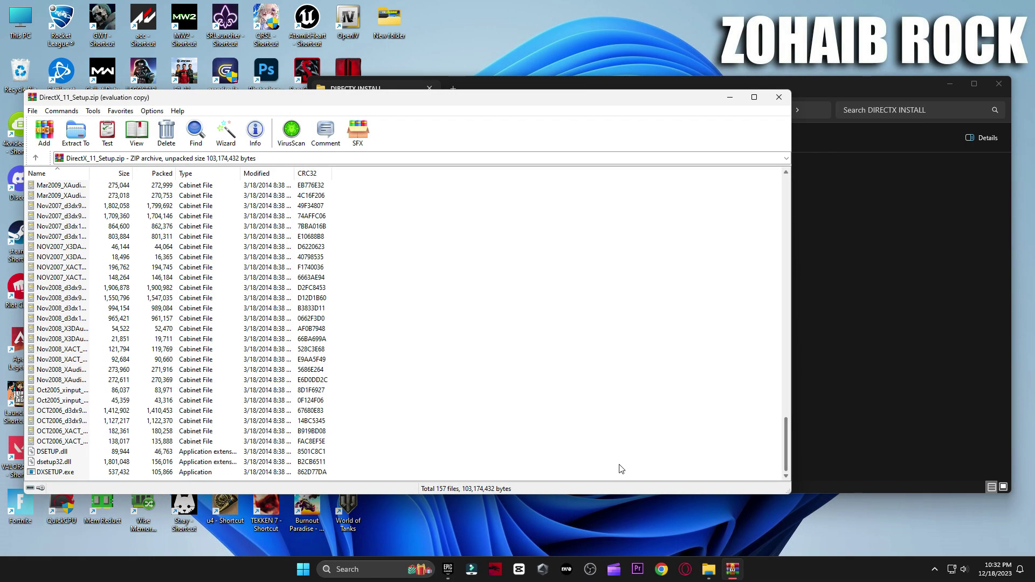
{"action": "double_click", "coordinate": [56, 473]}
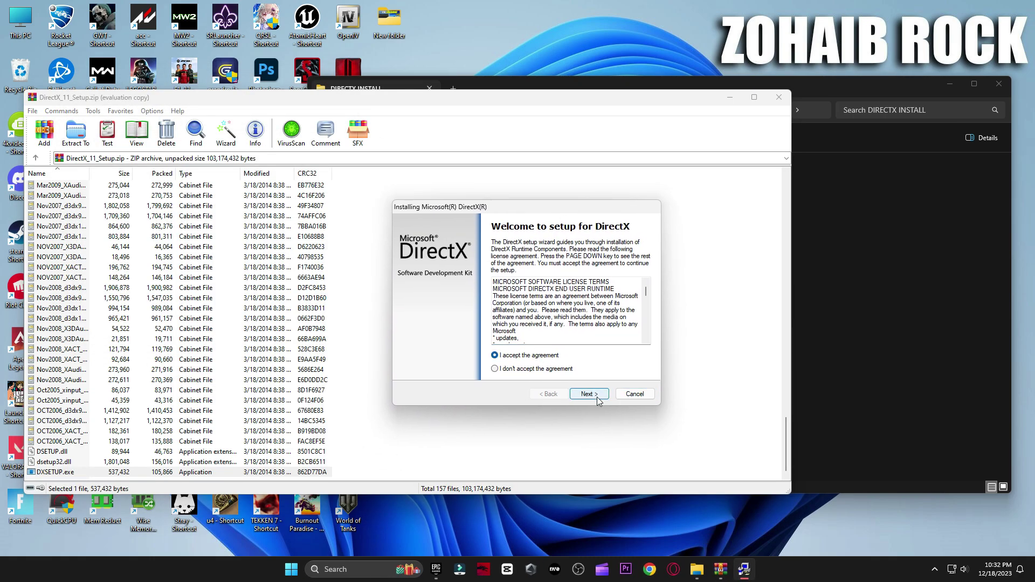
{"action": "left_click", "coordinate": [596, 397]}
{"action": "left_click", "coordinate": [589, 395]}
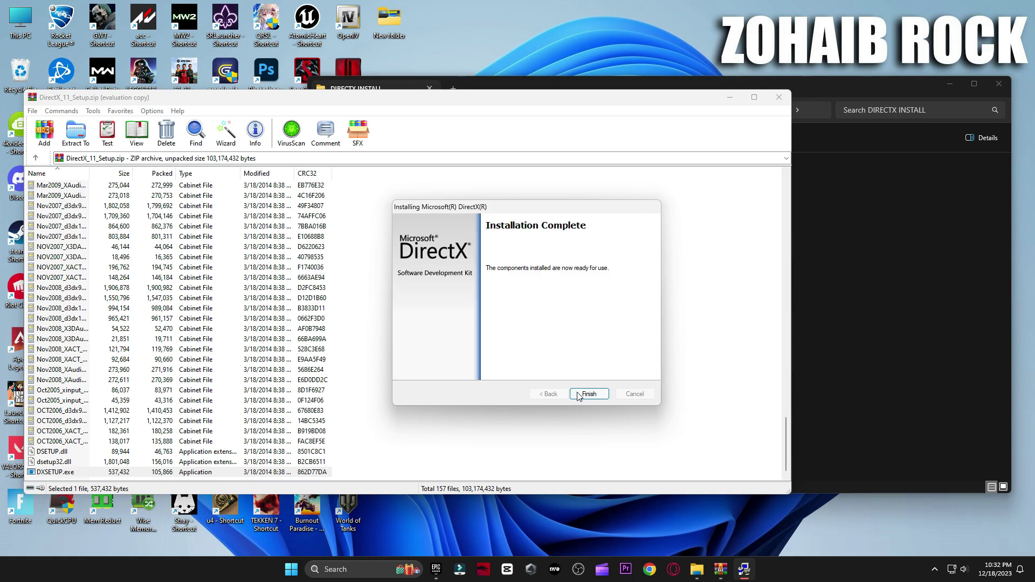
{"action": "left_click", "coordinate": [583, 393]}
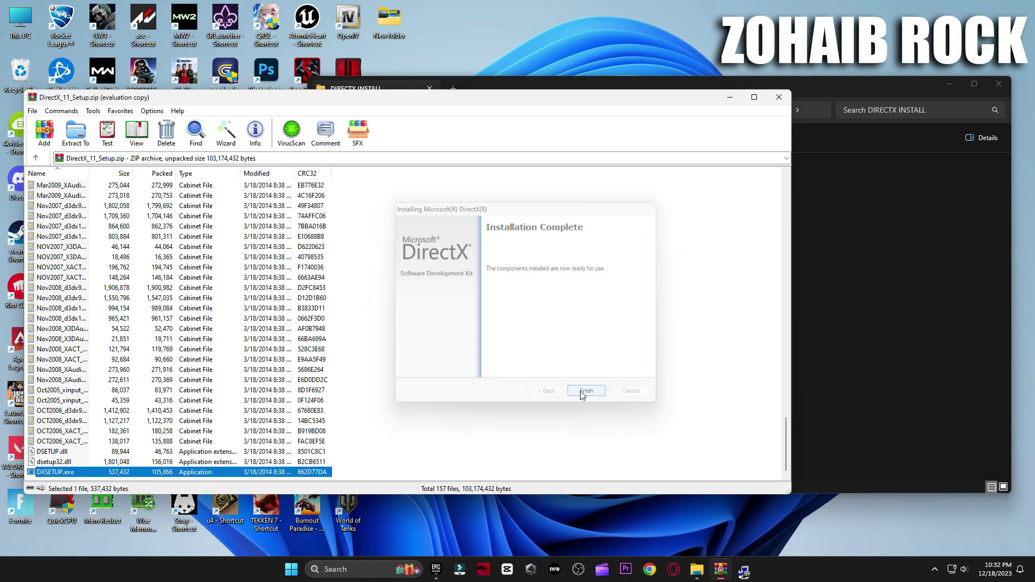
{"action": "left_click", "coordinate": [779, 97]}
Step: Run the Directx 12 installer with the agreement accepted and complete its setup wizard
{"action": "double_click", "coordinate": [487, 178]}
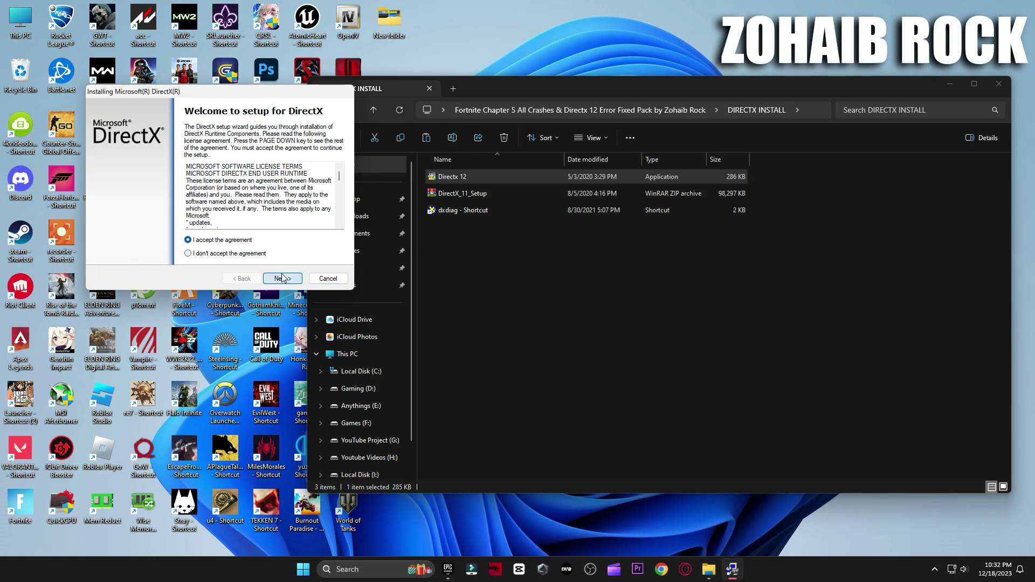
{"action": "left_click", "coordinate": [282, 278]}
{"action": "left_click", "coordinate": [281, 278]}
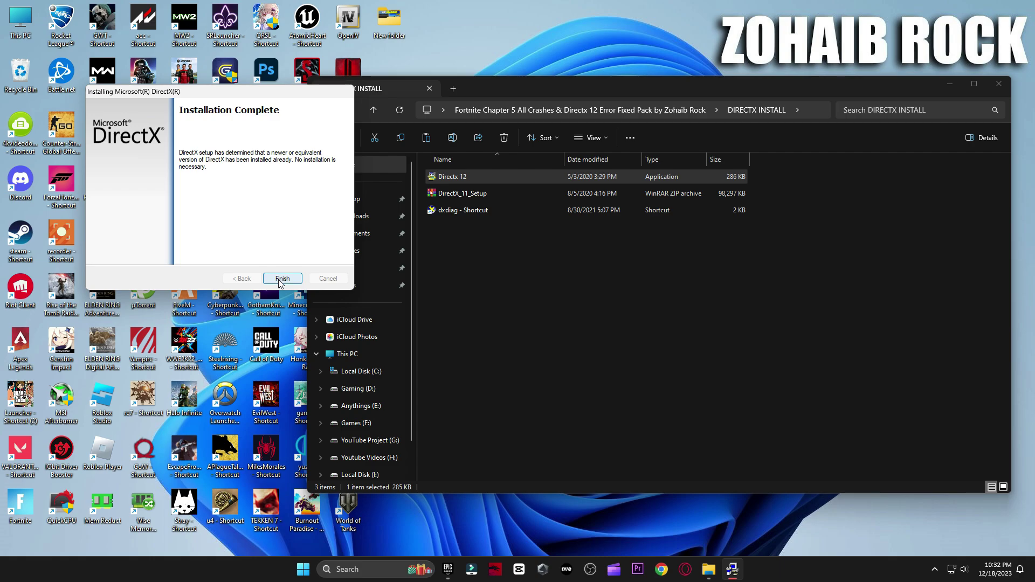
{"action": "left_click", "coordinate": [280, 279]}
Step: Launch the dxdiag shortcut, examine the display device and driver details in the DirectX Diagnostic Tool, and exit it
{"action": "left_click", "coordinate": [429, 213]}
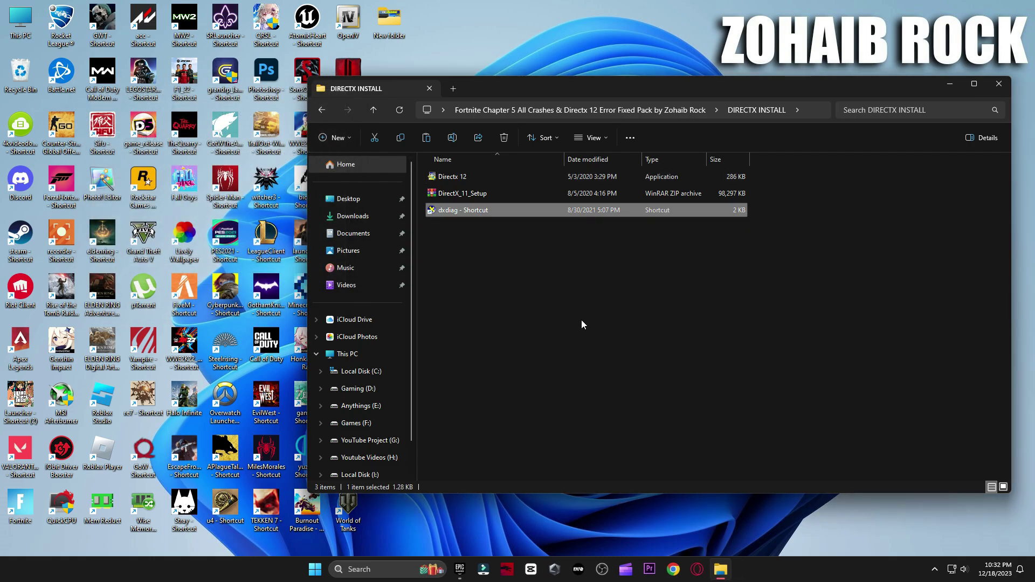
{"action": "key", "text": "Return"}
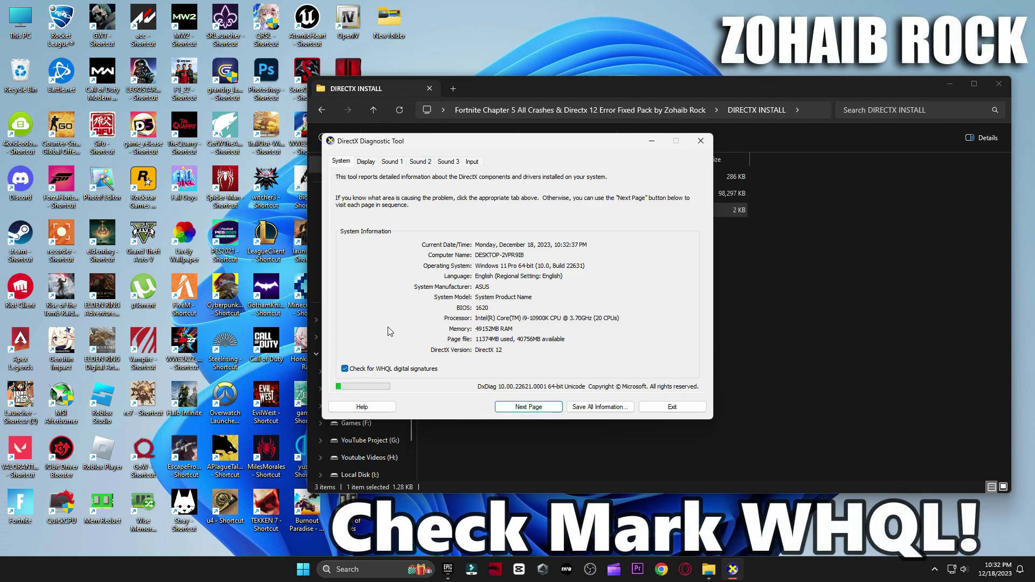
{"action": "left_click", "coordinate": [366, 162]}
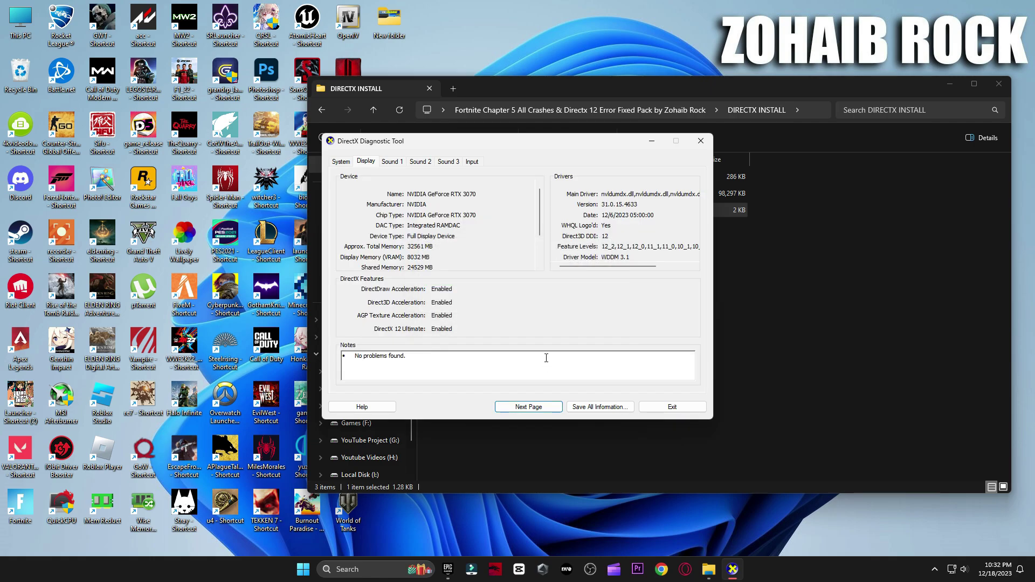
{"action": "left_click", "coordinate": [671, 410]}
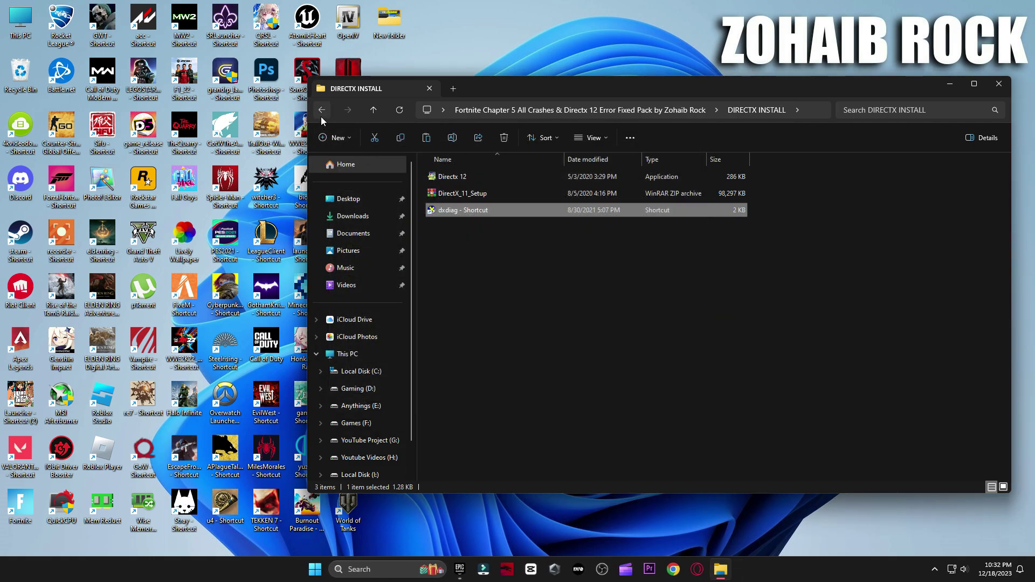
Step: Run the install_all batch file from the pack's Microsoft Runtime c++ SOFTWARE INSTALL folder
{"action": "left_click", "coordinate": [321, 115]}
{"action": "left_click", "coordinate": [562, 198]}
{"action": "double_click", "coordinate": [483, 196]}
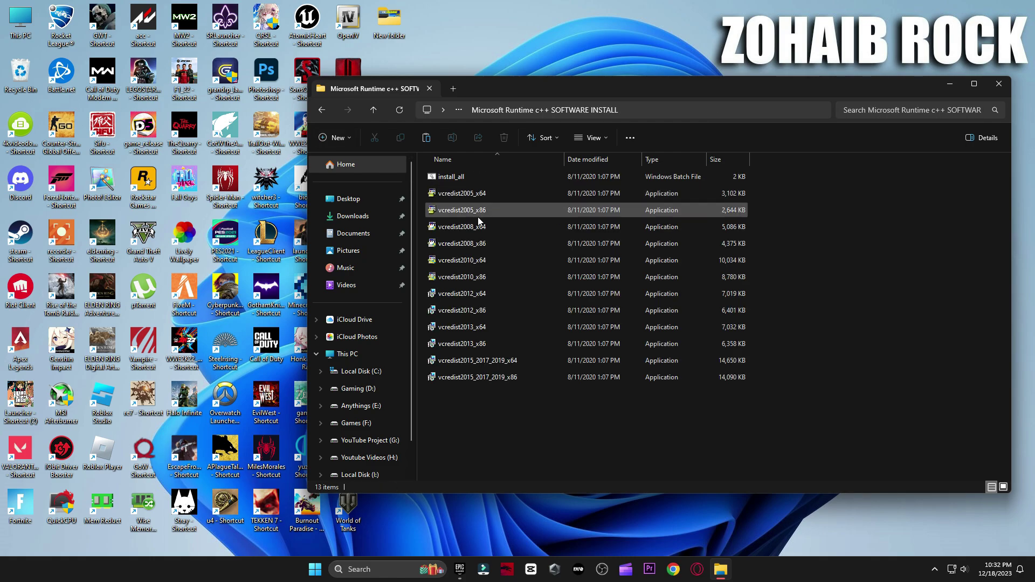
{"action": "left_click", "coordinate": [462, 172]}
{"action": "double_click", "coordinate": [605, 176]}
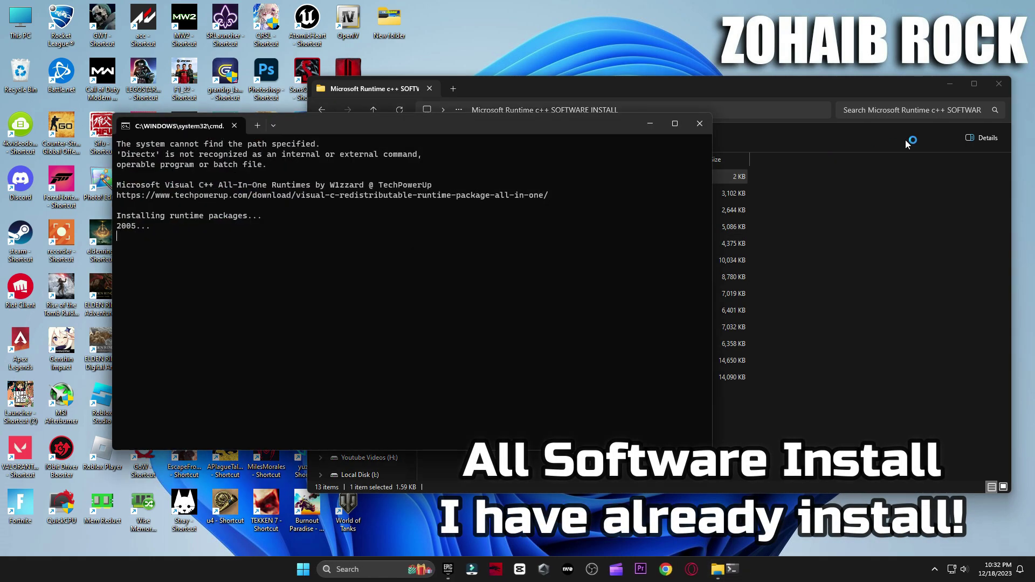
Step: Close the runtime folder window and launch Fortnite, declining the automatic best settings and skipping the intro video
{"action": "left_click", "coordinate": [998, 84]}
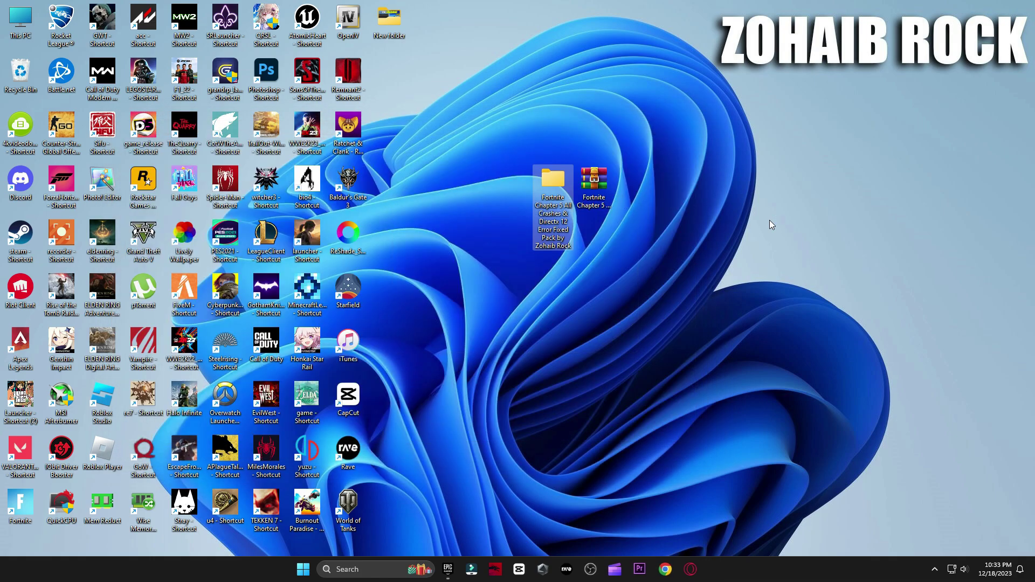
{"action": "left_click", "coordinate": [470, 569]}
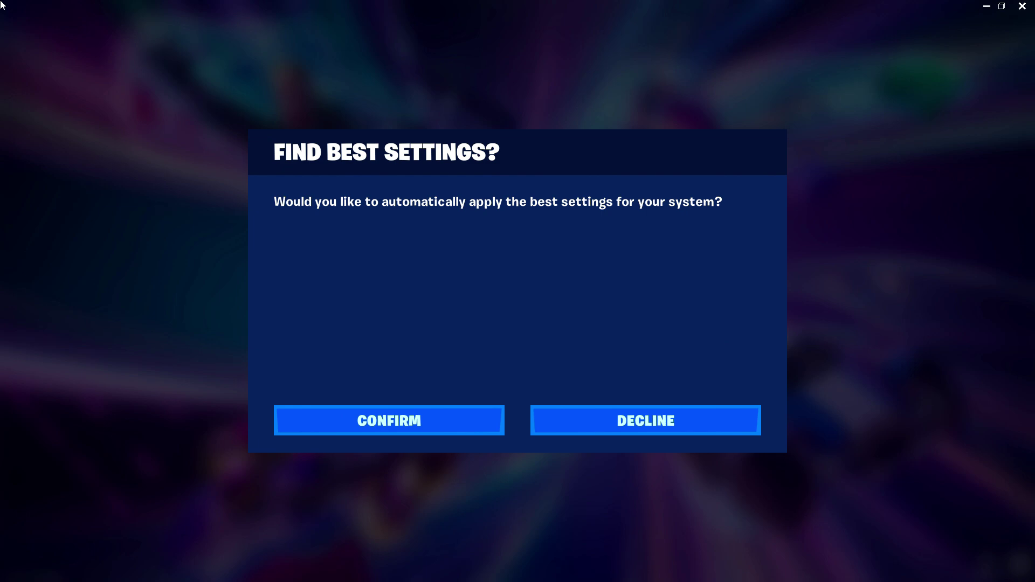
{"action": "left_click", "coordinate": [673, 421]}
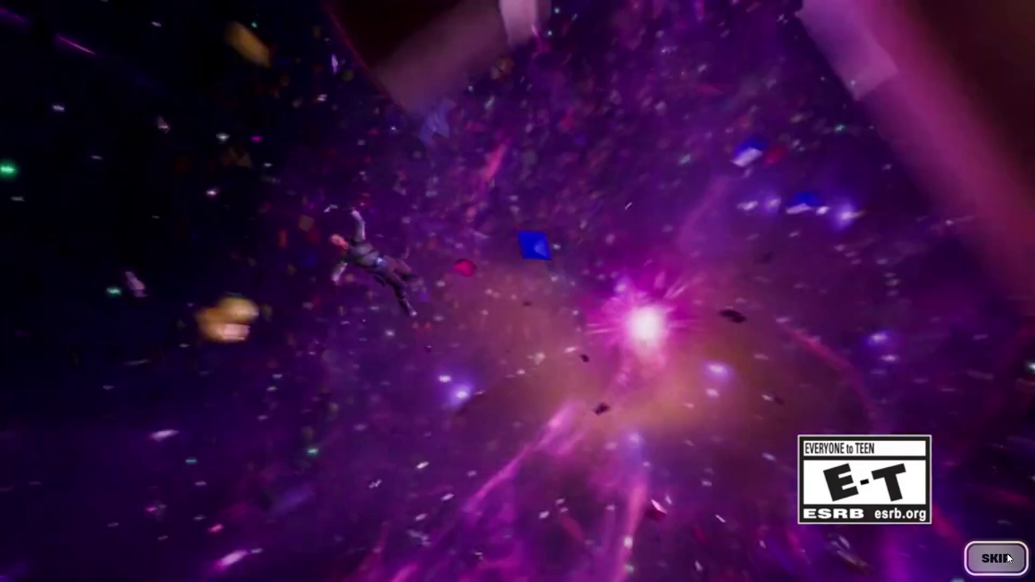
{"action": "left_click", "coordinate": [1008, 555]}
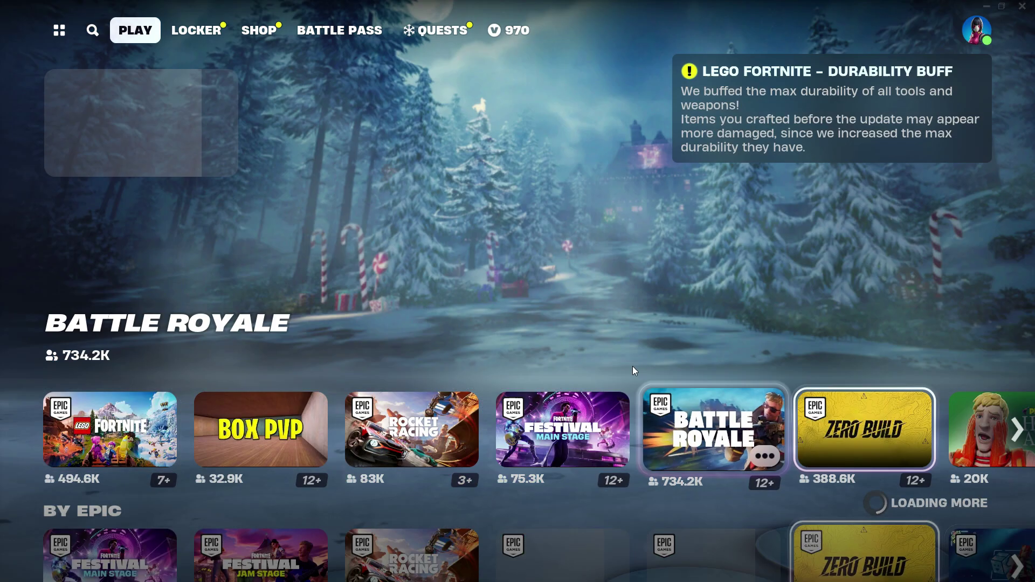
Step: Open the game's video settings and set Window Mode to Fullscreen with a resolution of 1920 x 1080 16:9
{"action": "left_click", "coordinate": [971, 35]}
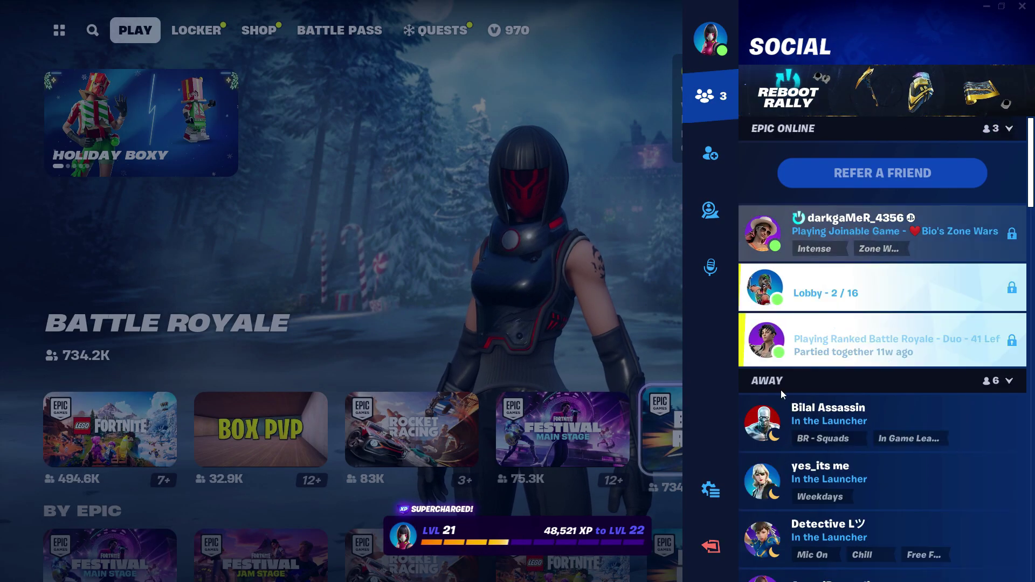
{"action": "left_click", "coordinate": [711, 490]}
{"action": "left_click", "coordinate": [864, 119]}
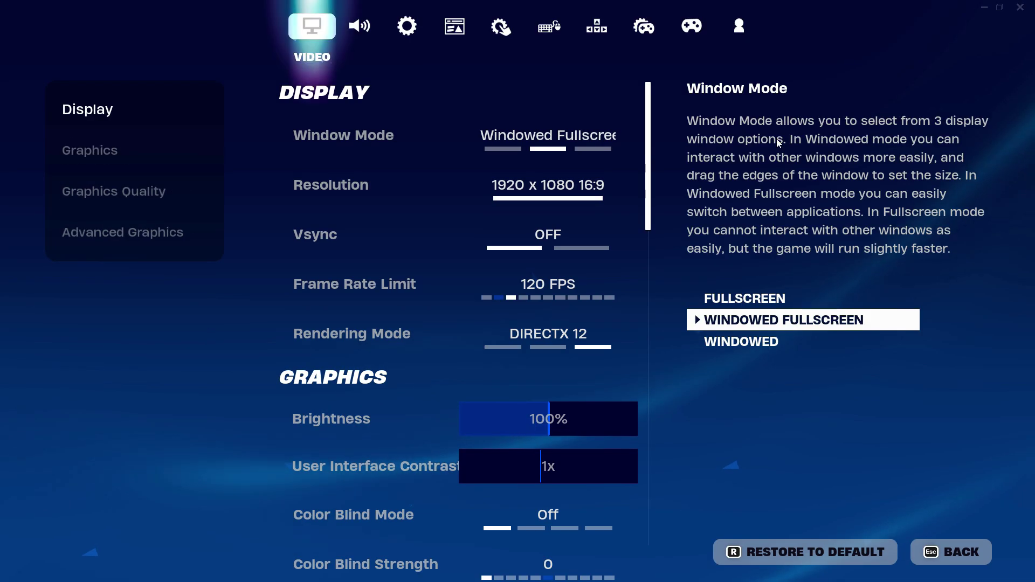
{"action": "left_click", "coordinate": [553, 138]}
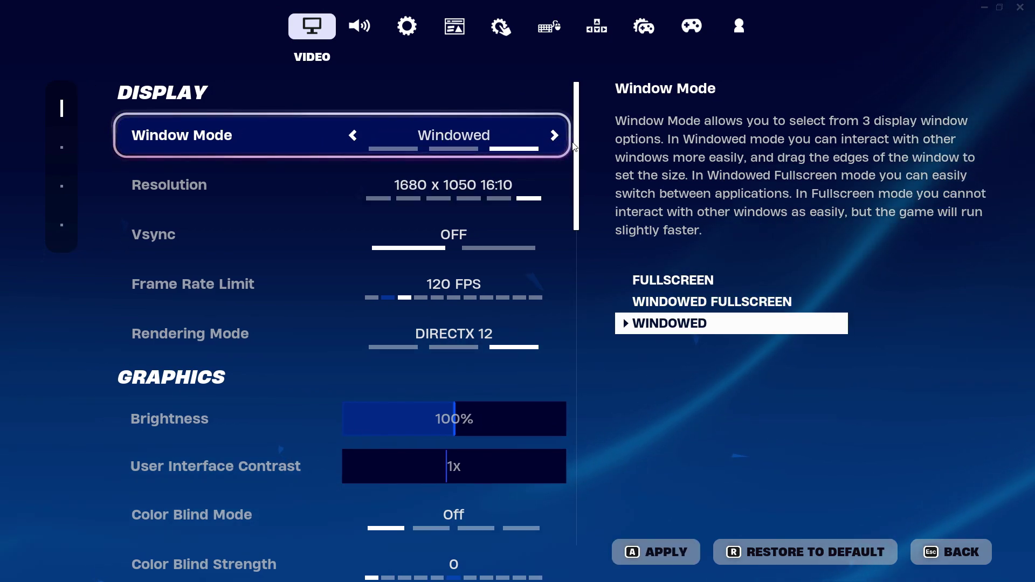
{"action": "left_click", "coordinate": [555, 137]}
{"action": "left_click", "coordinate": [553, 184]}
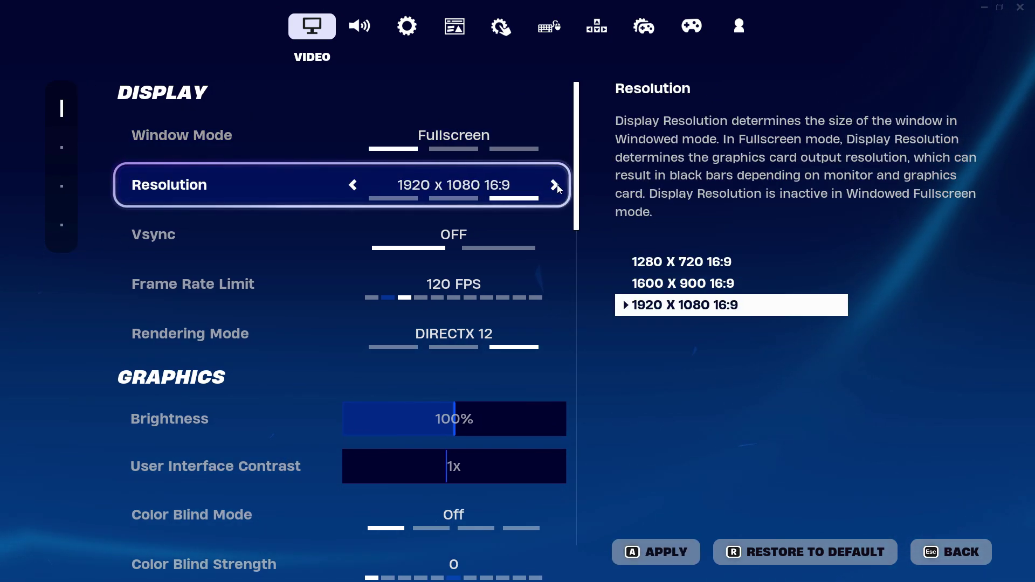
Step: Set the Frame Rate Limit to 240 FPS in the display settings
{"action": "left_click", "coordinate": [554, 284]}
{"action": "left_click", "coordinate": [554, 284]}
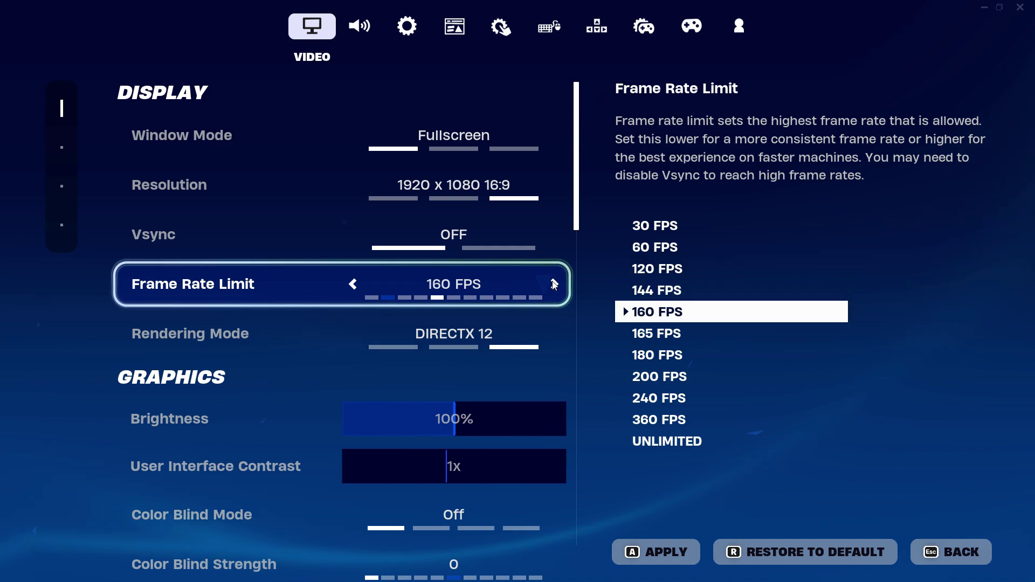
{"action": "left_click", "coordinate": [555, 284]}
{"action": "left_click", "coordinate": [556, 284]}
{"action": "left_click", "coordinate": [556, 284]}
{"action": "left_click", "coordinate": [558, 284]}
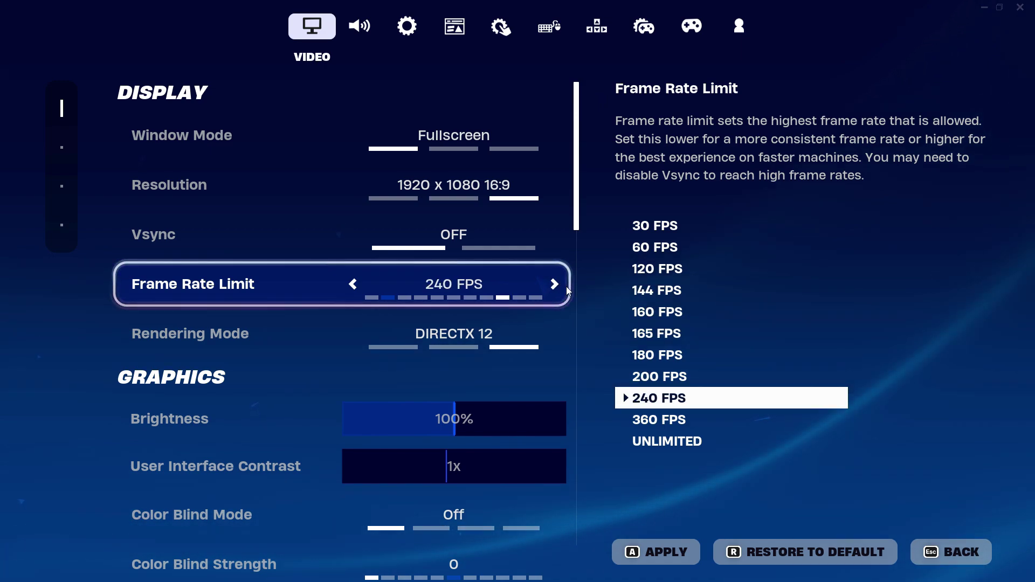
Step: Set Rendering Mode to Performance - Lower Graphical Fidelity
{"action": "left_click", "coordinate": [353, 334]}
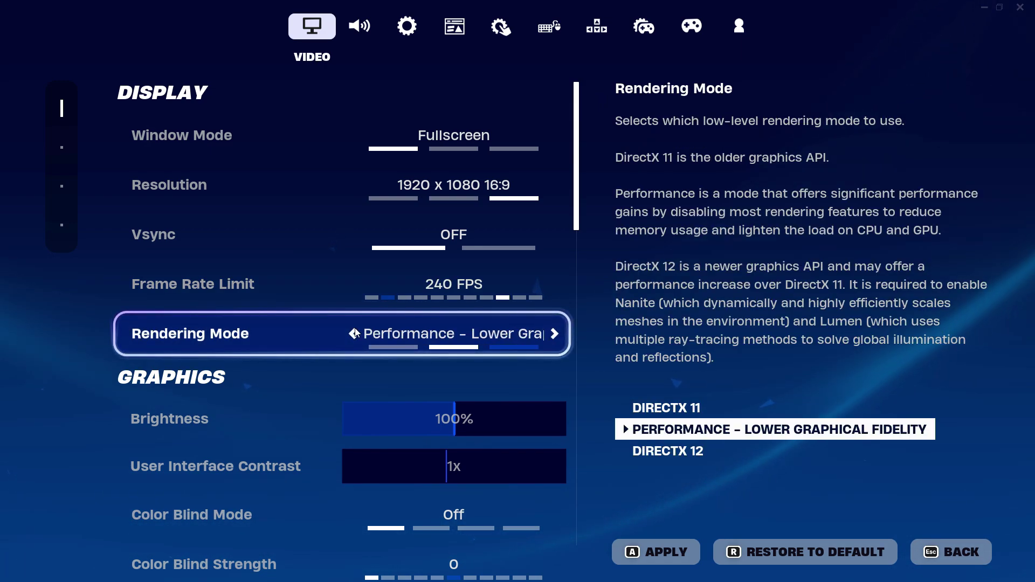
{"action": "left_click", "coordinate": [354, 333]}
{"action": "left_click", "coordinate": [555, 335]}
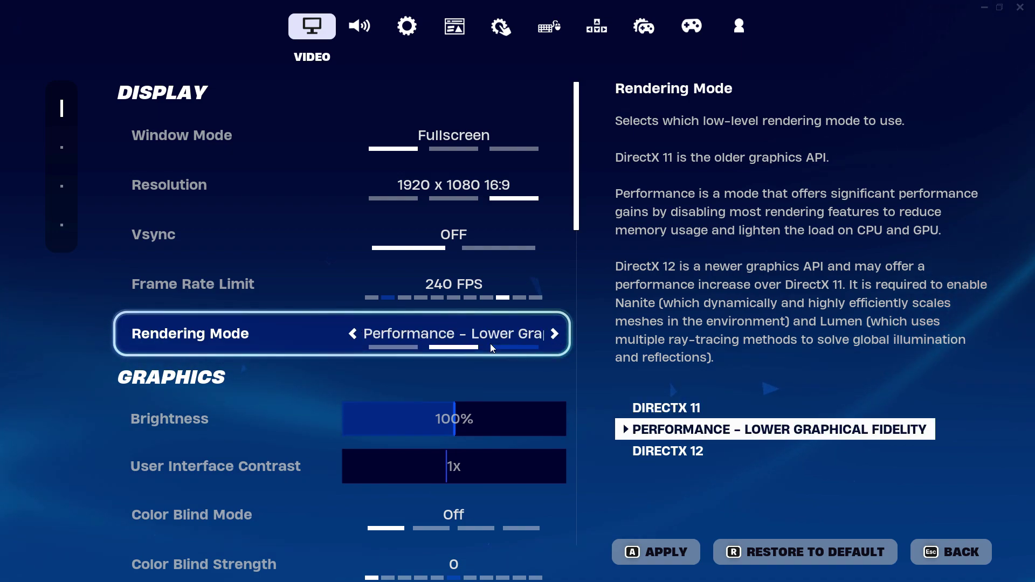
Step: Apply and keep the changed video settings, and restart the game for them to take effect
{"action": "left_click_drag", "start_coordinate": [577, 229], "coordinate": [583, 321]}
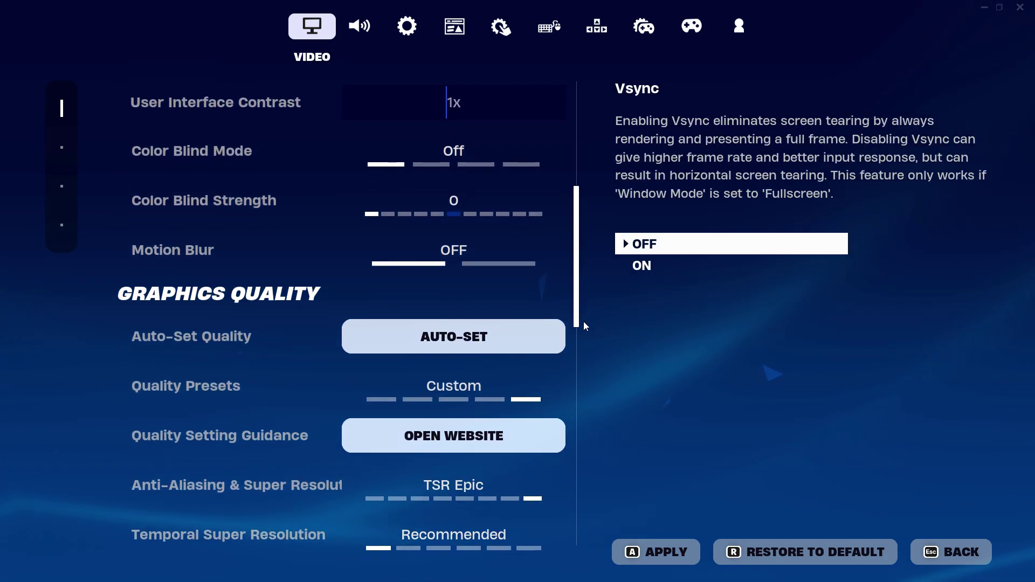
{"action": "left_click", "coordinate": [680, 544]}
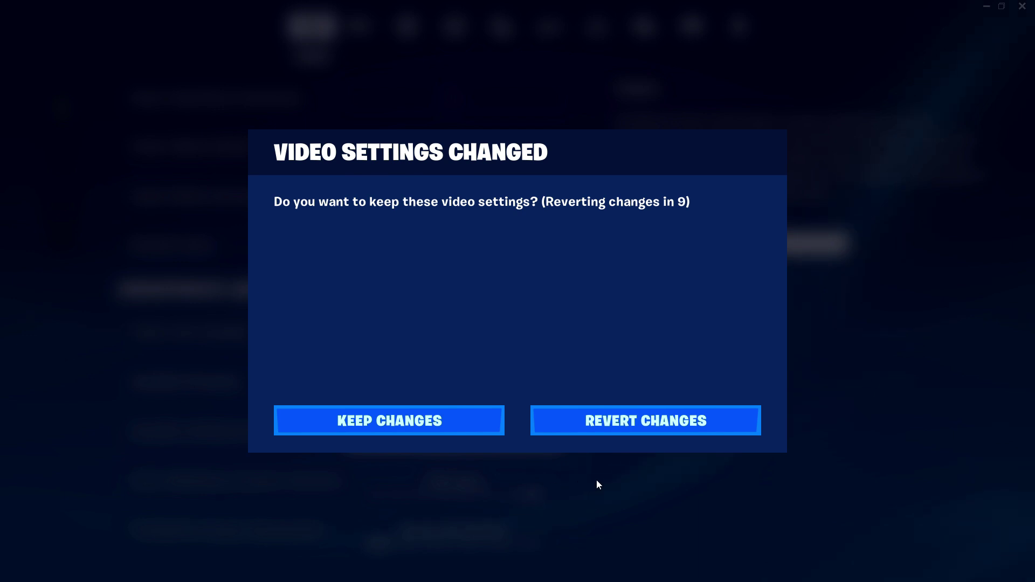
{"action": "left_click", "coordinate": [422, 430]}
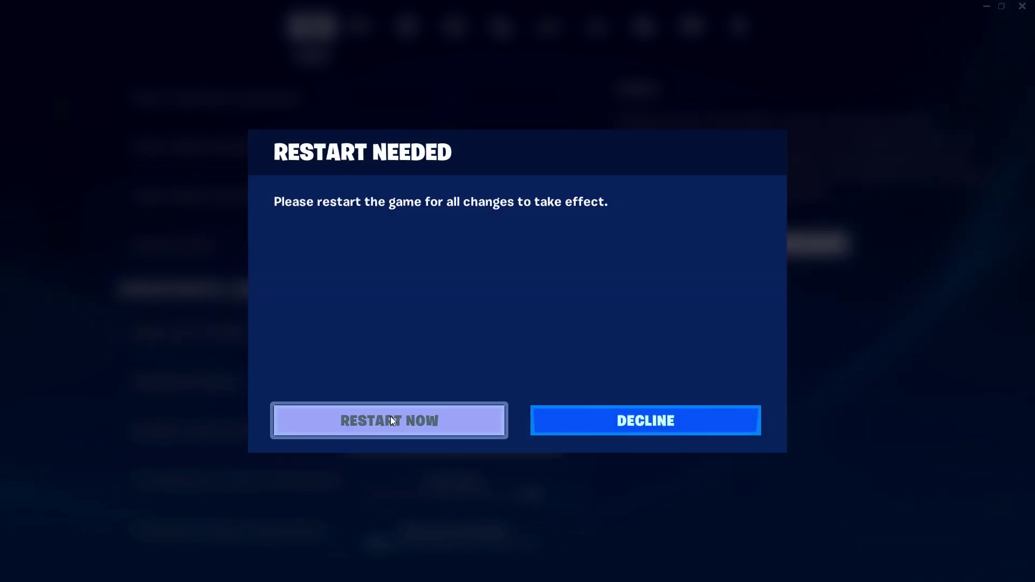
{"action": "left_click", "coordinate": [418, 417]}
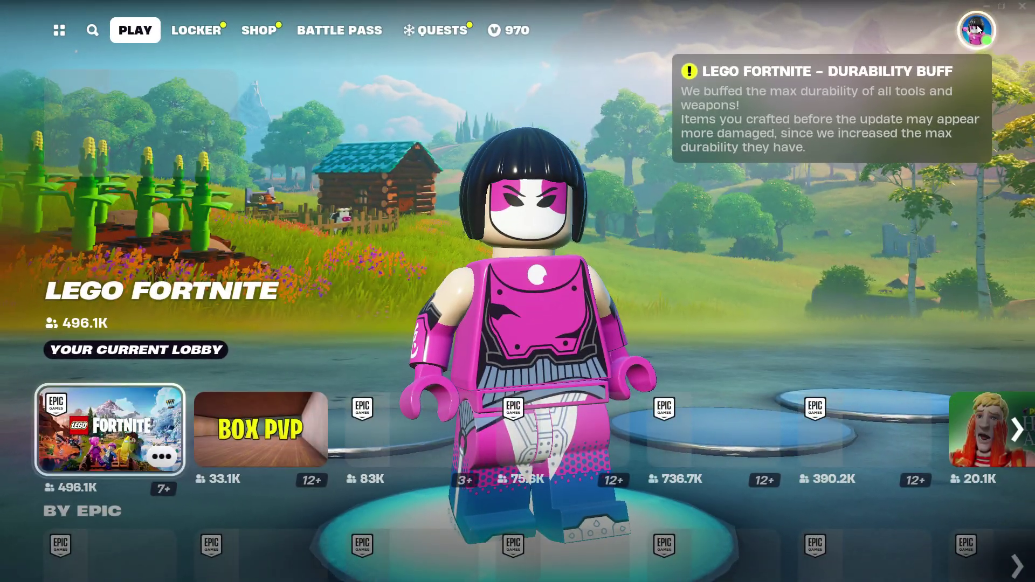
Step: Reopen the game's video settings and set View Distance to Near under Graphics Quality (Performance Mode)
{"action": "left_click", "coordinate": [981, 30]}
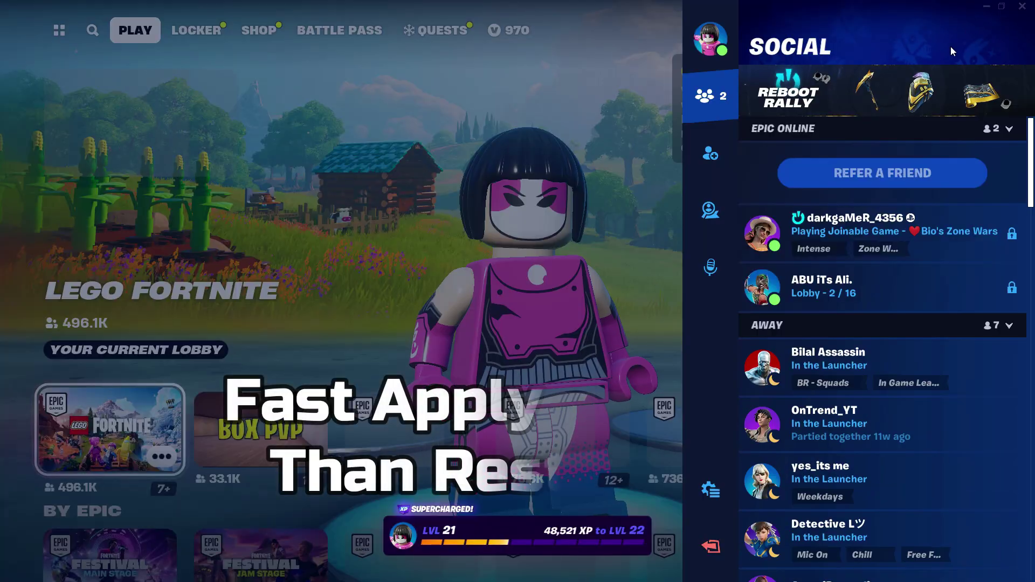
{"action": "key", "text": "Escape"}
{"action": "left_click", "coordinate": [823, 118]}
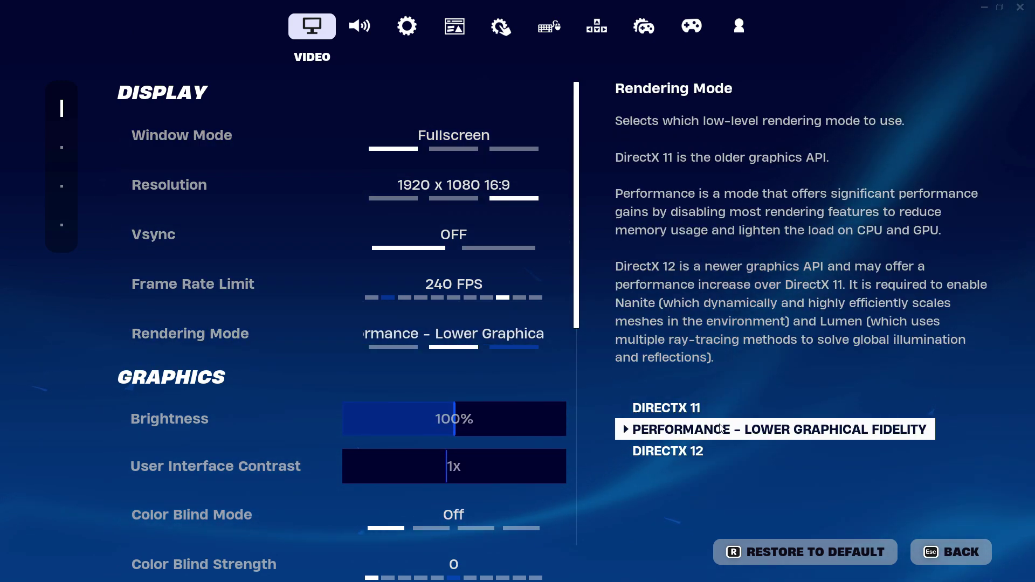
{"action": "scroll", "coordinate": [562, 459], "scroll_direction": "down", "scroll_amount": 8}
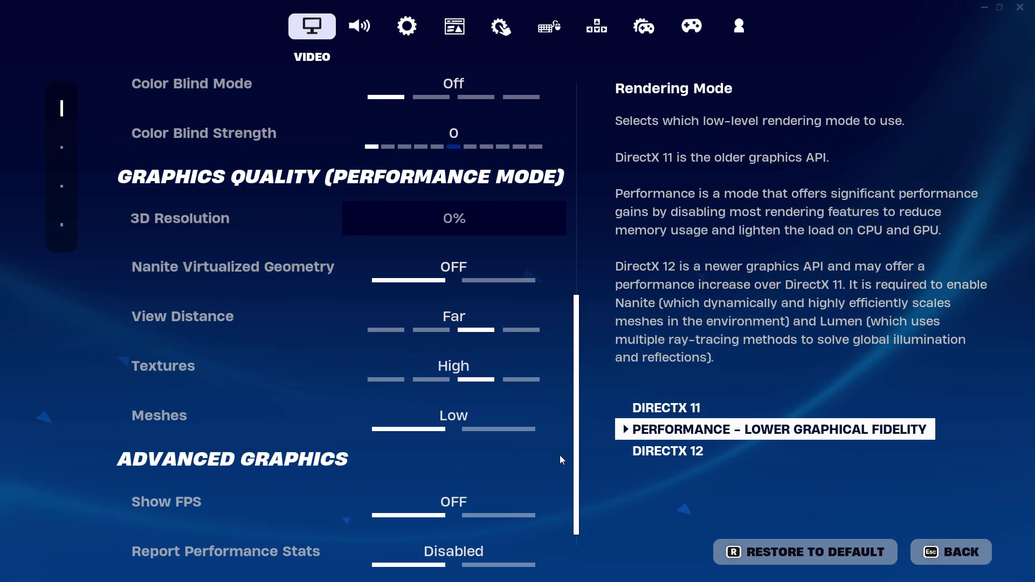
{"action": "left_click", "coordinate": [554, 315]}
{"action": "left_click", "coordinate": [554, 316]}
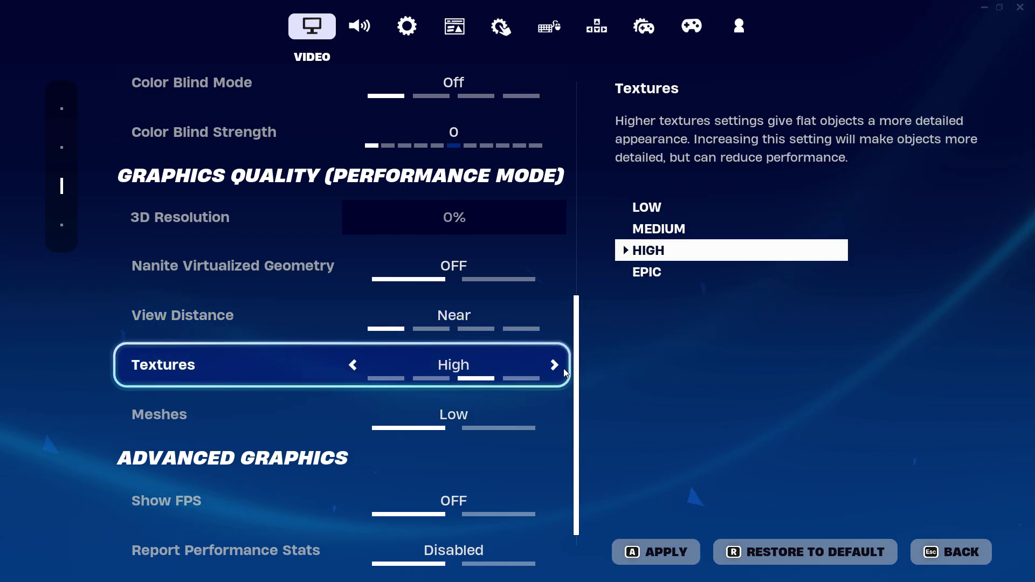
Step: Set Textures to Low, apply the graphics quality changes, and leave the video settings
{"action": "left_click", "coordinate": [562, 368]}
{"action": "left_click", "coordinate": [563, 368]}
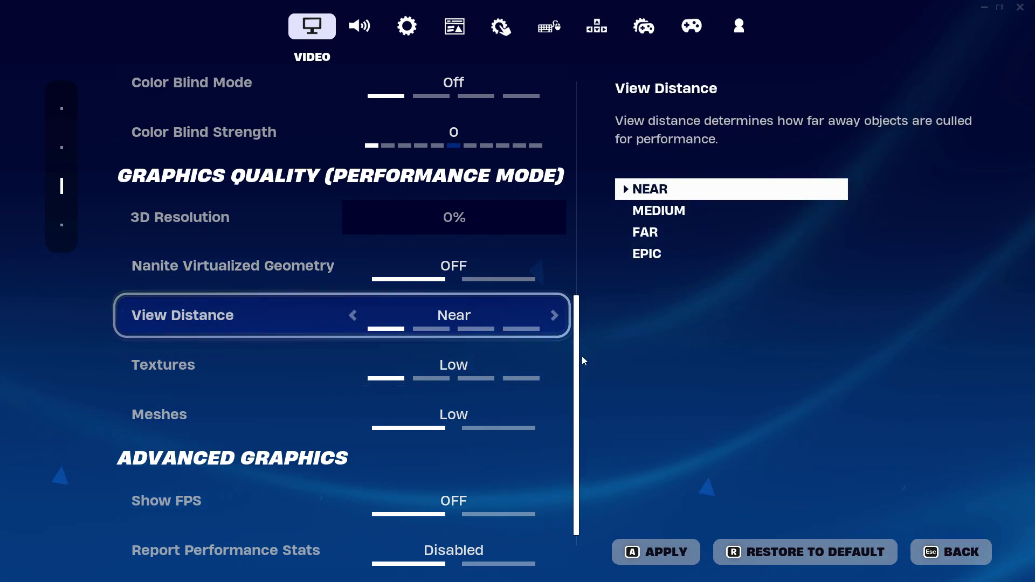
{"action": "scroll", "coordinate": [581, 356], "scroll_direction": "down", "scroll_amount": 1}
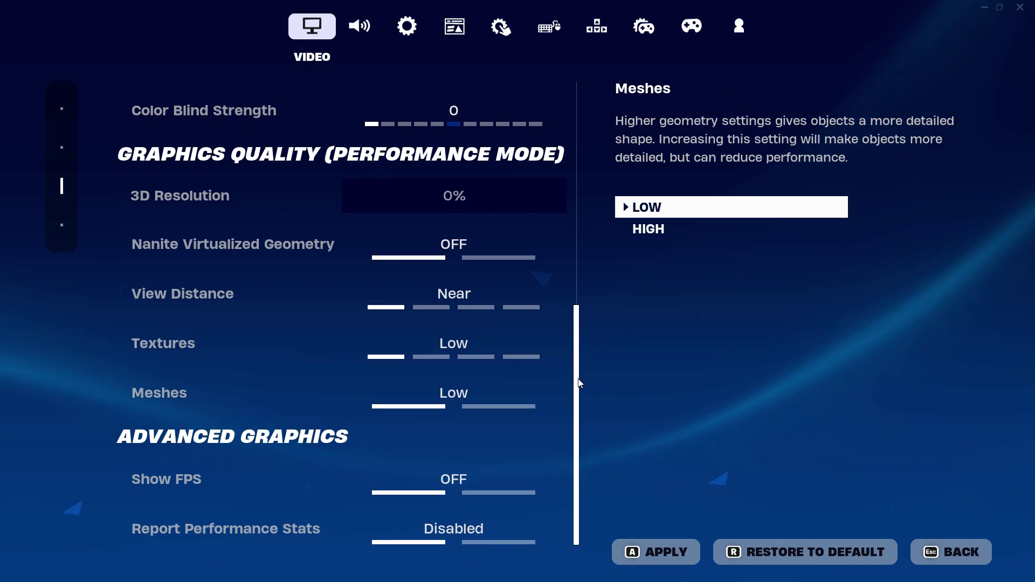
{"action": "left_click_drag", "start_coordinate": [580, 383], "coordinate": [603, 71]}
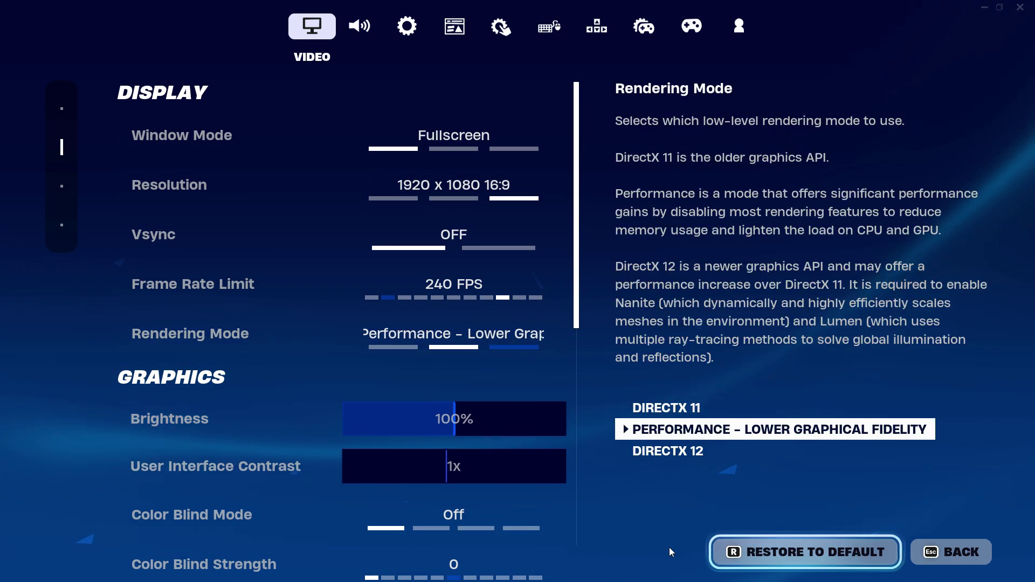
{"action": "key", "text": "Escape"}
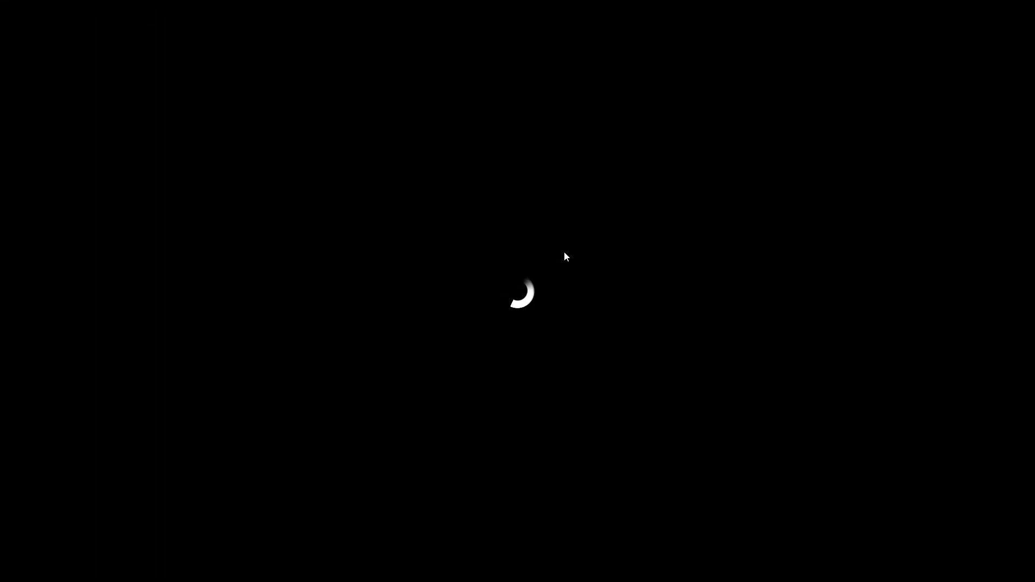
Step: Skip the intro videos to enter the Battle Royale lobby, and quit Fortnite
{"action": "left_click", "coordinate": [993, 556]}
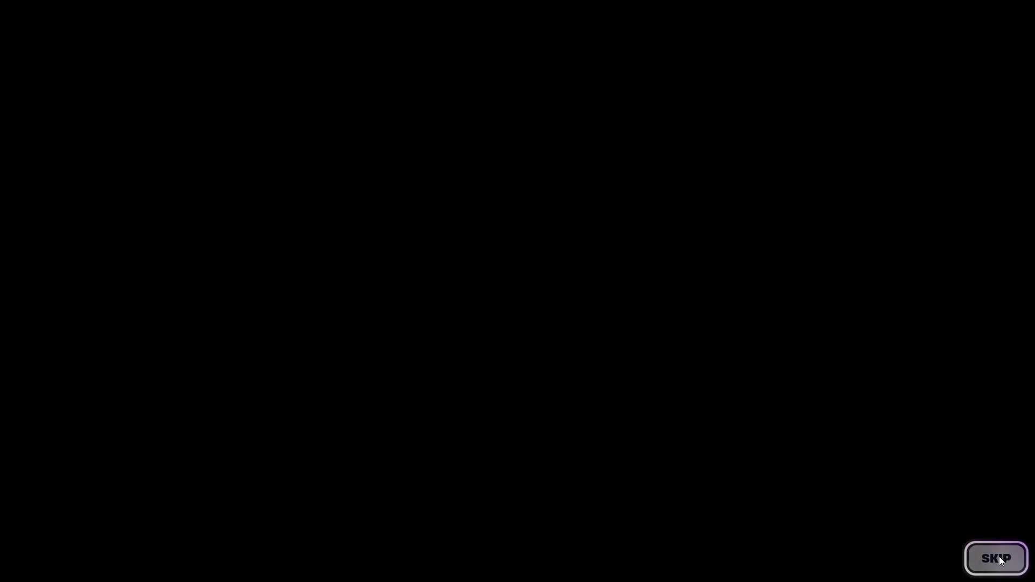
{"action": "scroll", "coordinate": [294, 406], "scroll_direction": "down", "scroll_amount": 2}
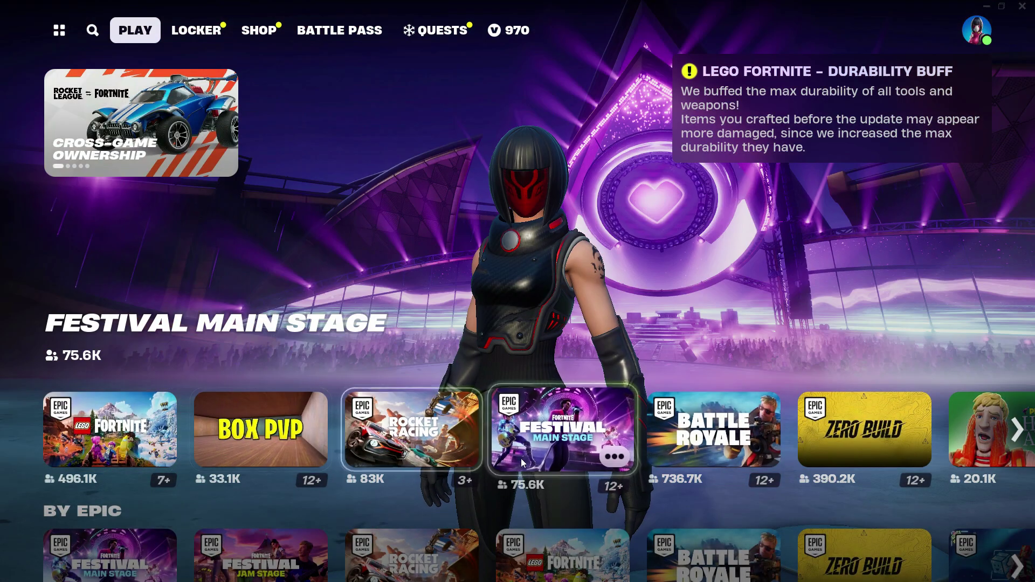
{"action": "left_click", "coordinate": [528, 442]}
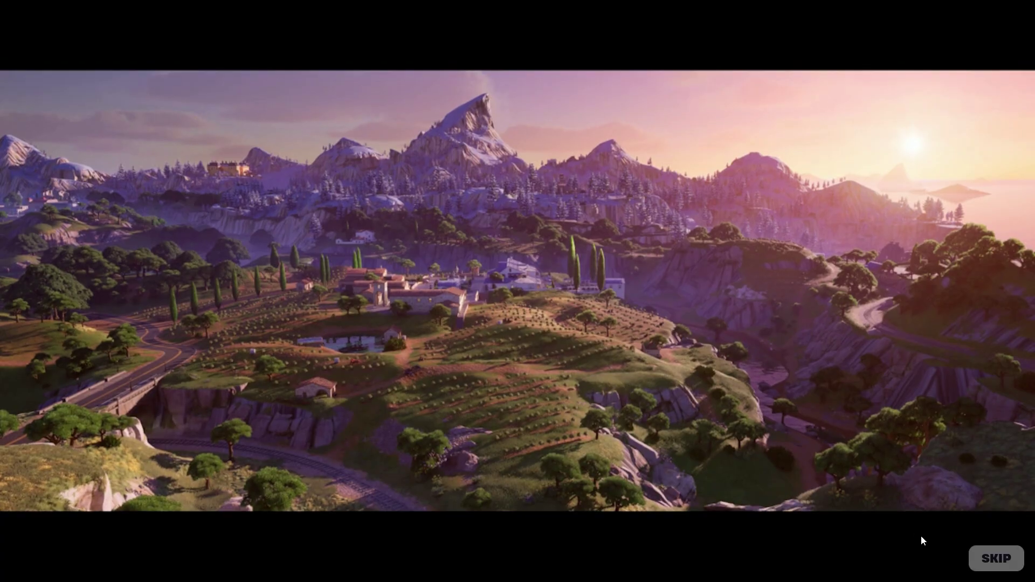
{"action": "left_click", "coordinate": [967, 544]}
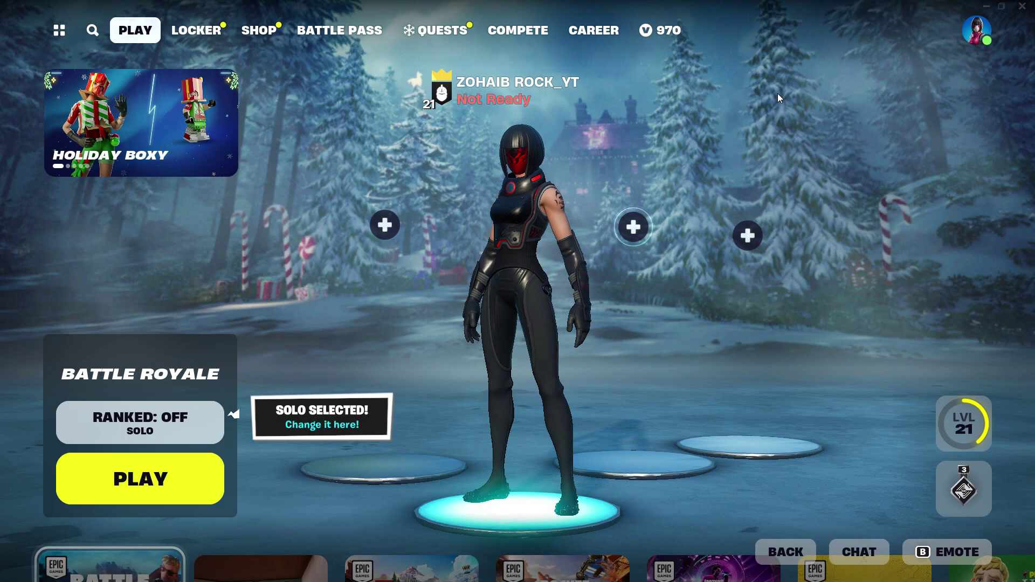
{"action": "left_click", "coordinate": [1022, 6]}
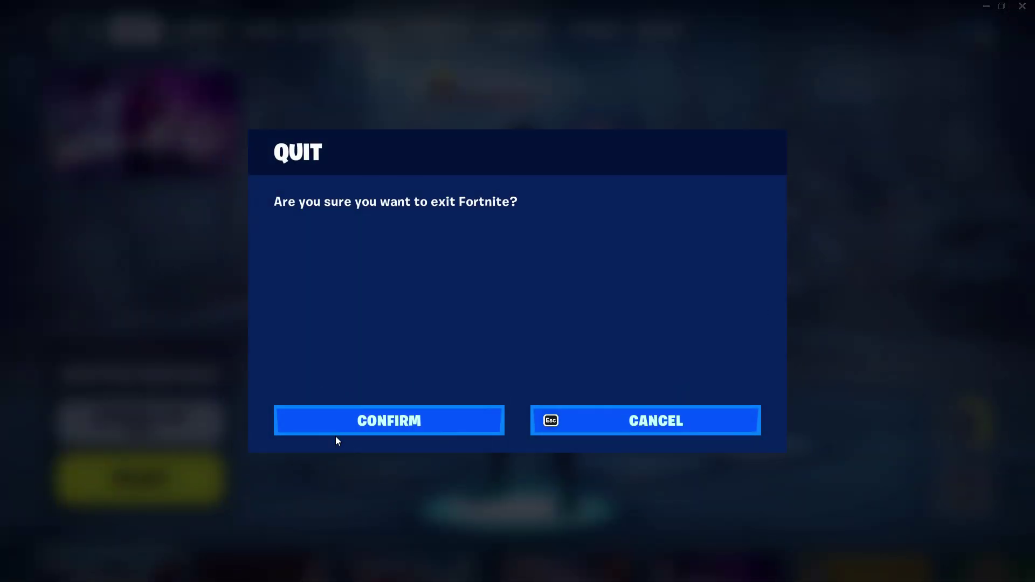
{"action": "left_click", "coordinate": [372, 431]}
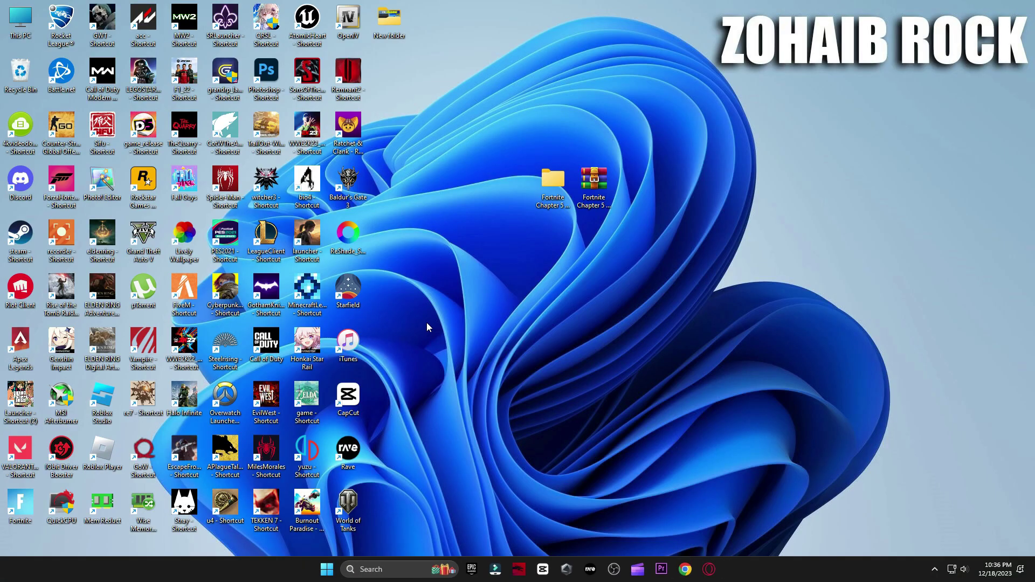